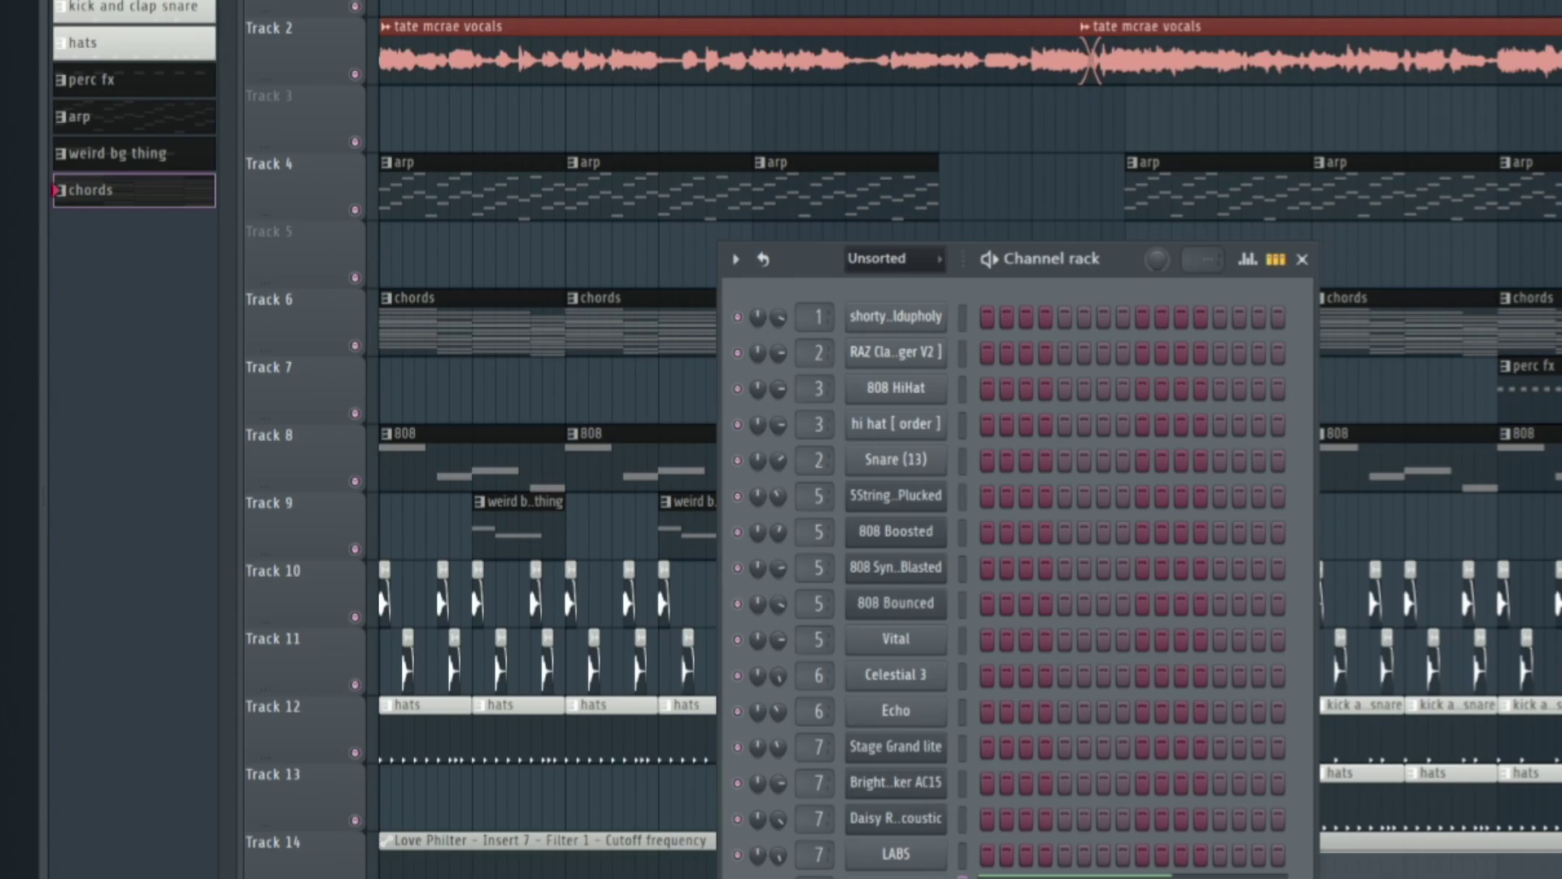
Audition the chord layers Vital #2, Vital #3 and Violas Sustain by muting and unmuting them during playback
left_click(896, 878)
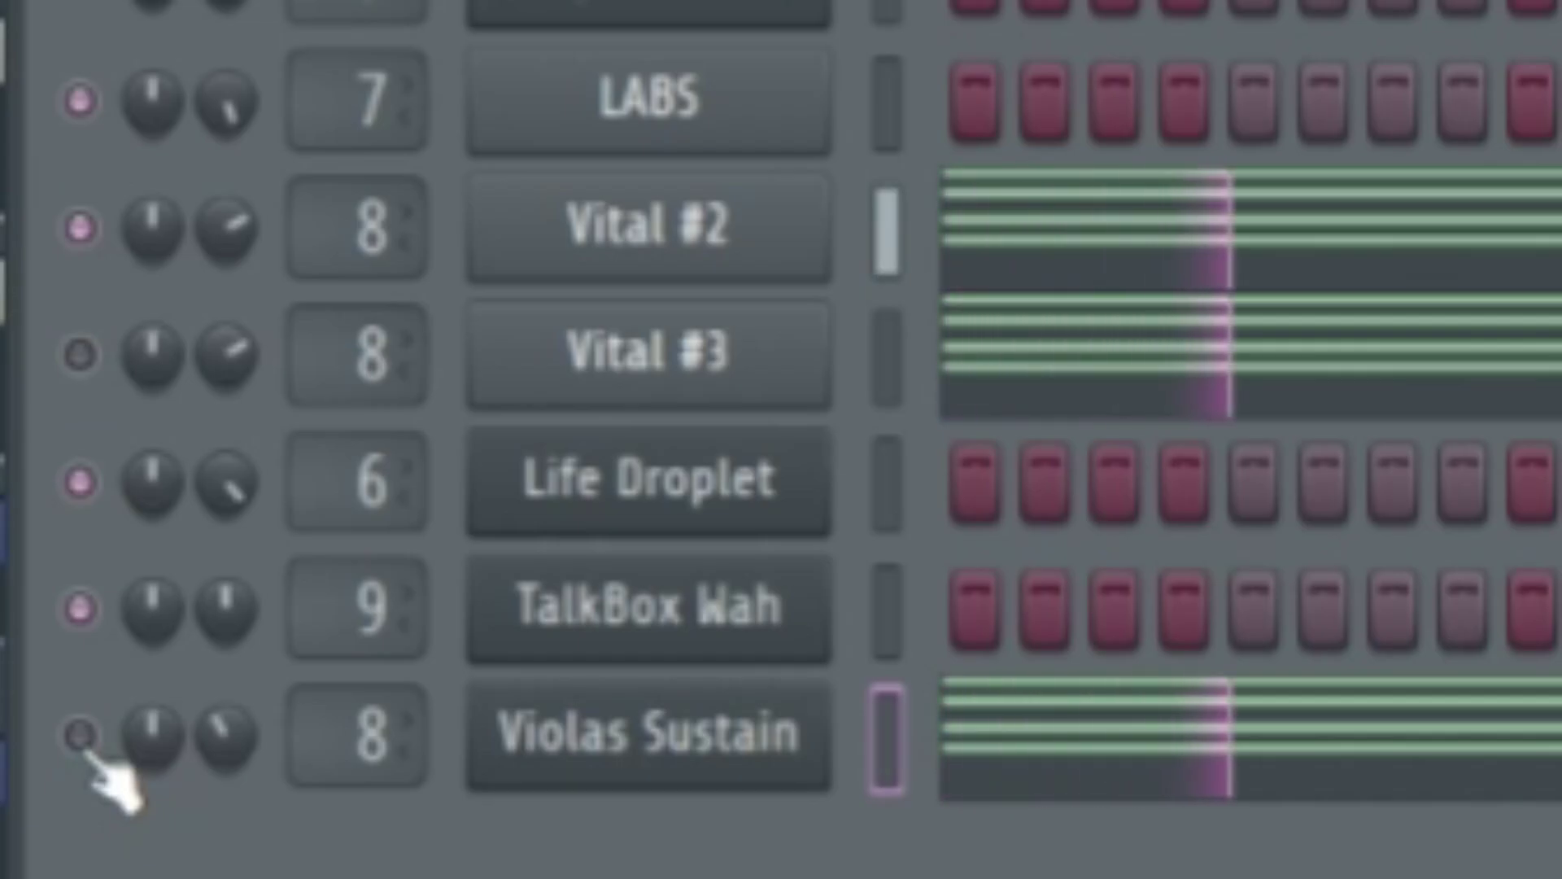
left_click(79, 353)
left_click(79, 227)
left_click(79, 354)
left_click(79, 734)
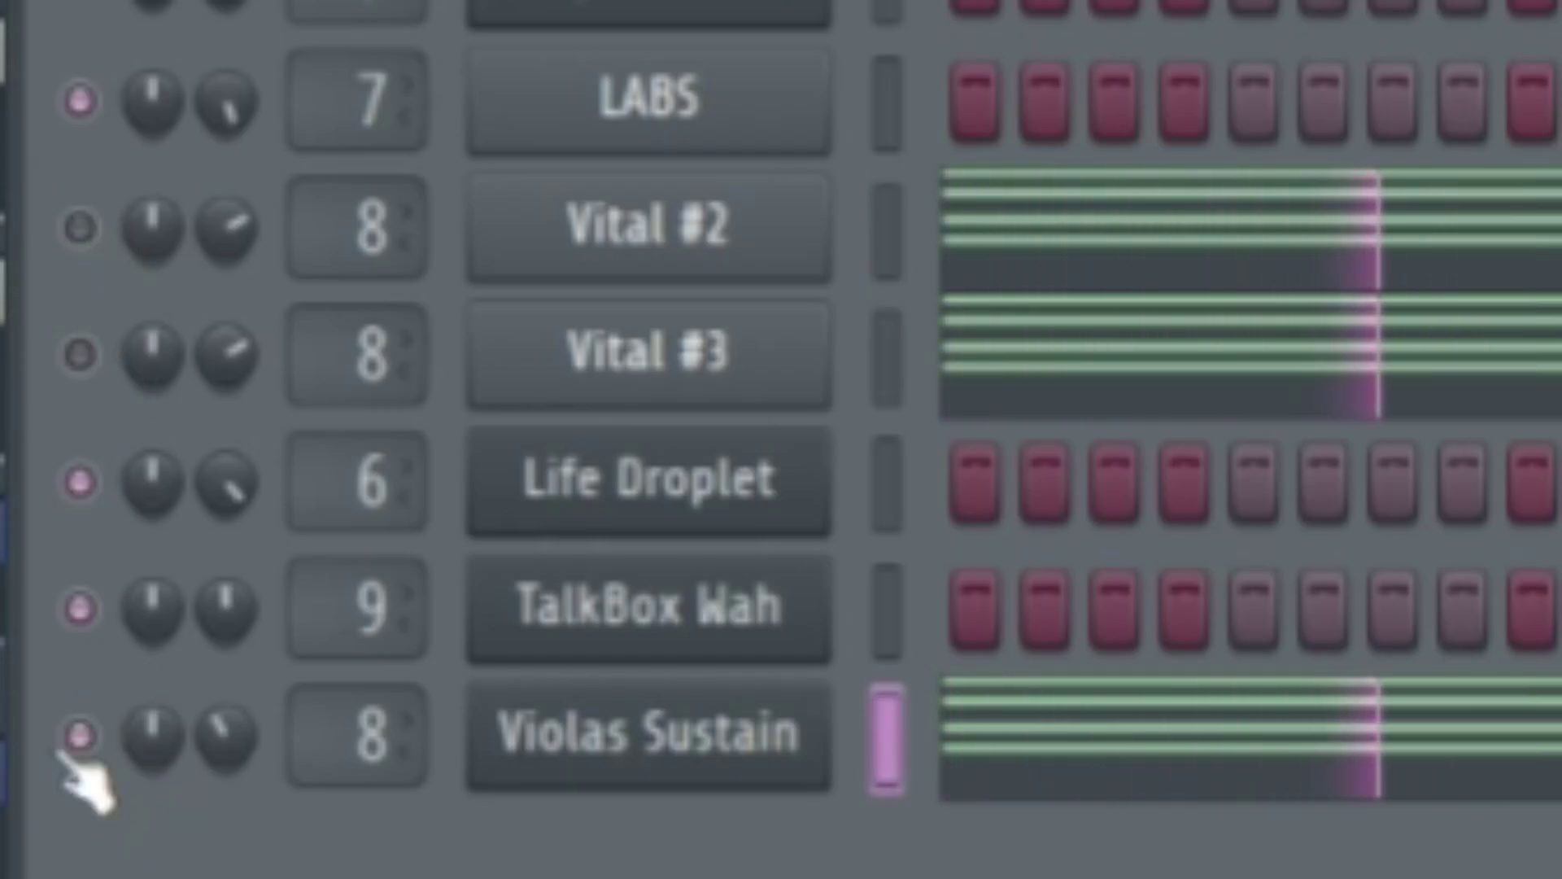
left_click(79, 354)
left_click(79, 228)
key("space")
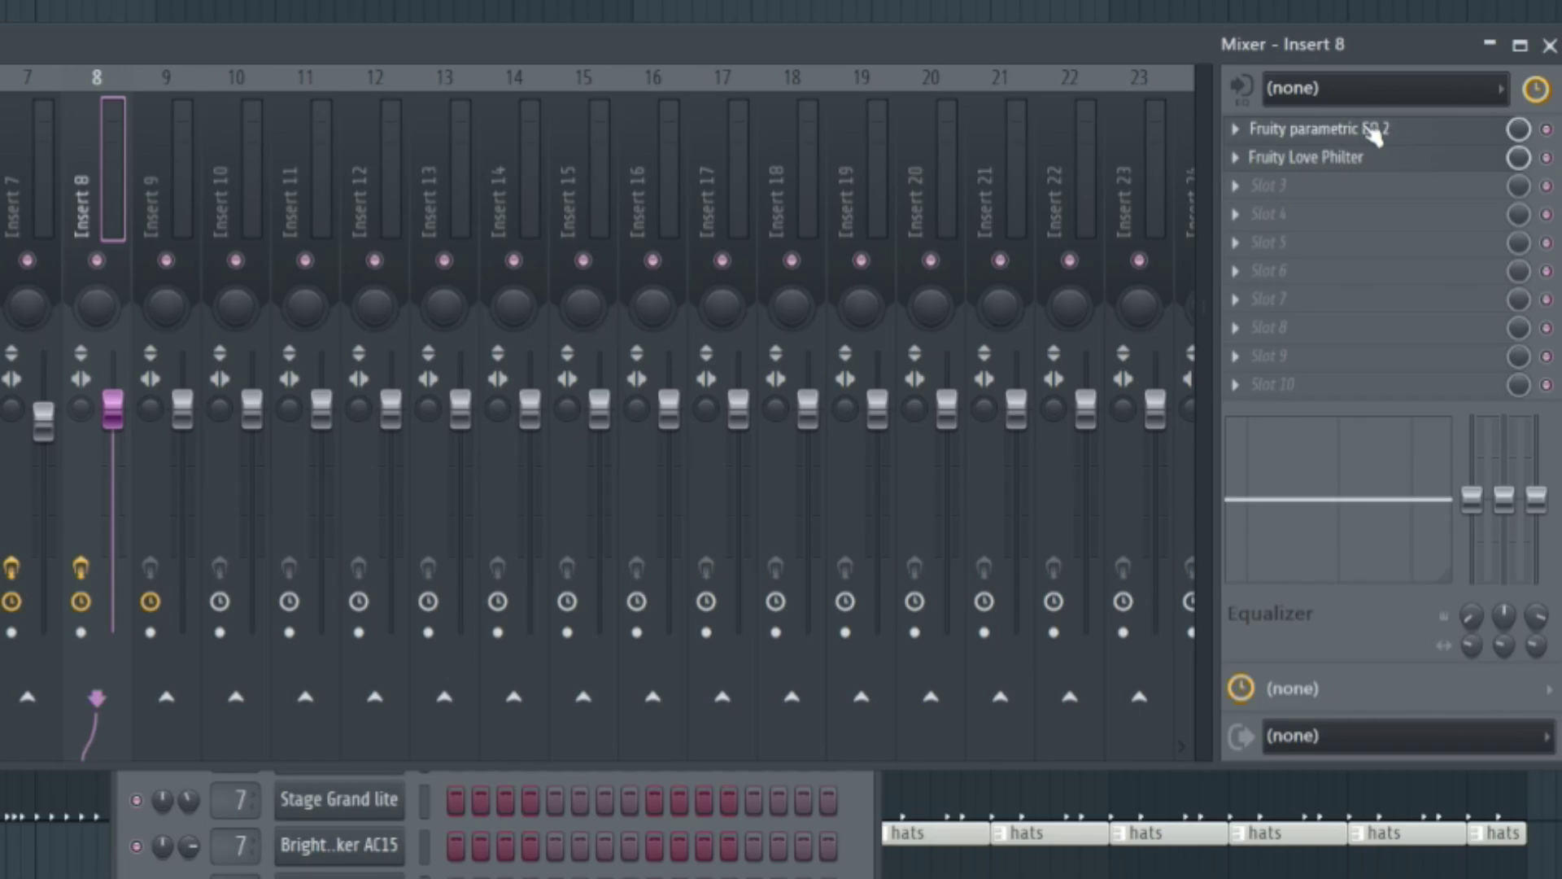
Examine Fruity parametric EQ 2 and Fruity Love Philter on mixer Insert 8, including the options for the filter cutoff control
left_click(1371, 128)
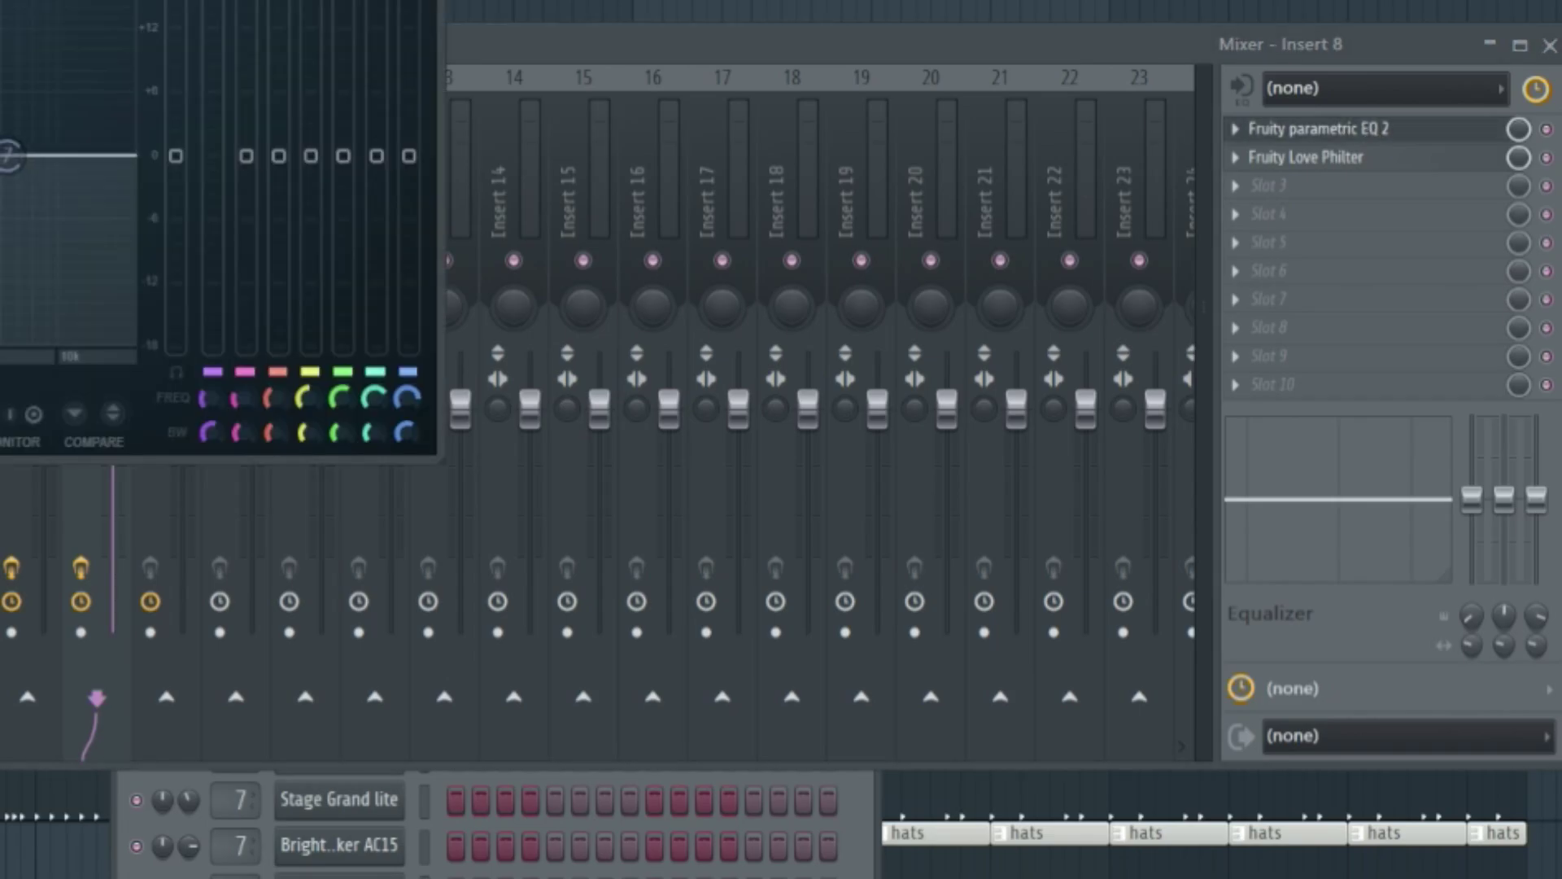
left_click_drag(0, 0, 480, 154)
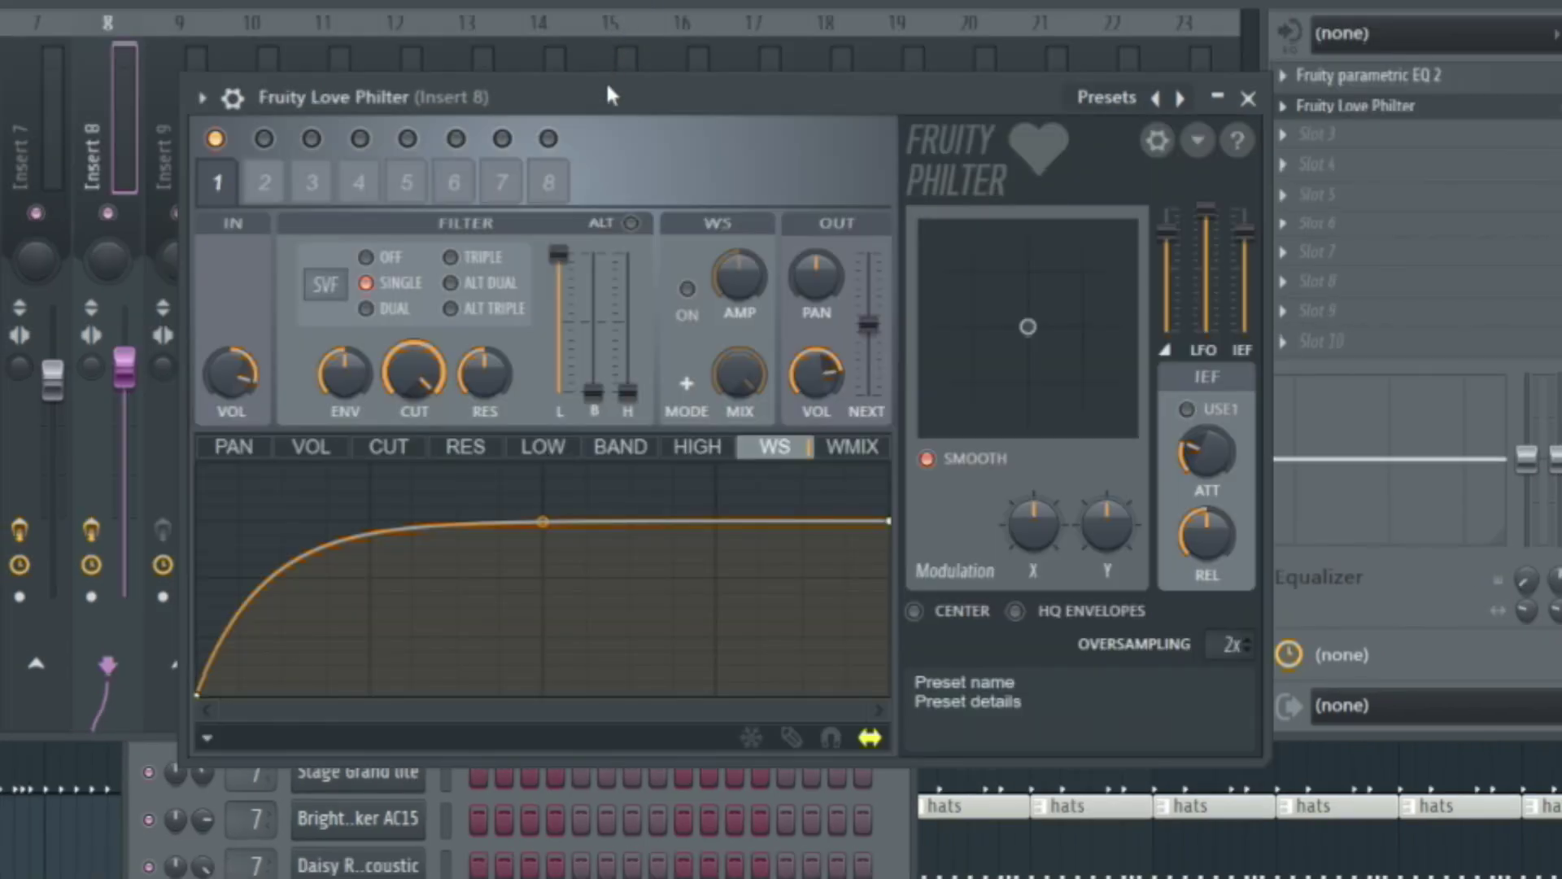
left_click_drag(607, 86, 672, 68)
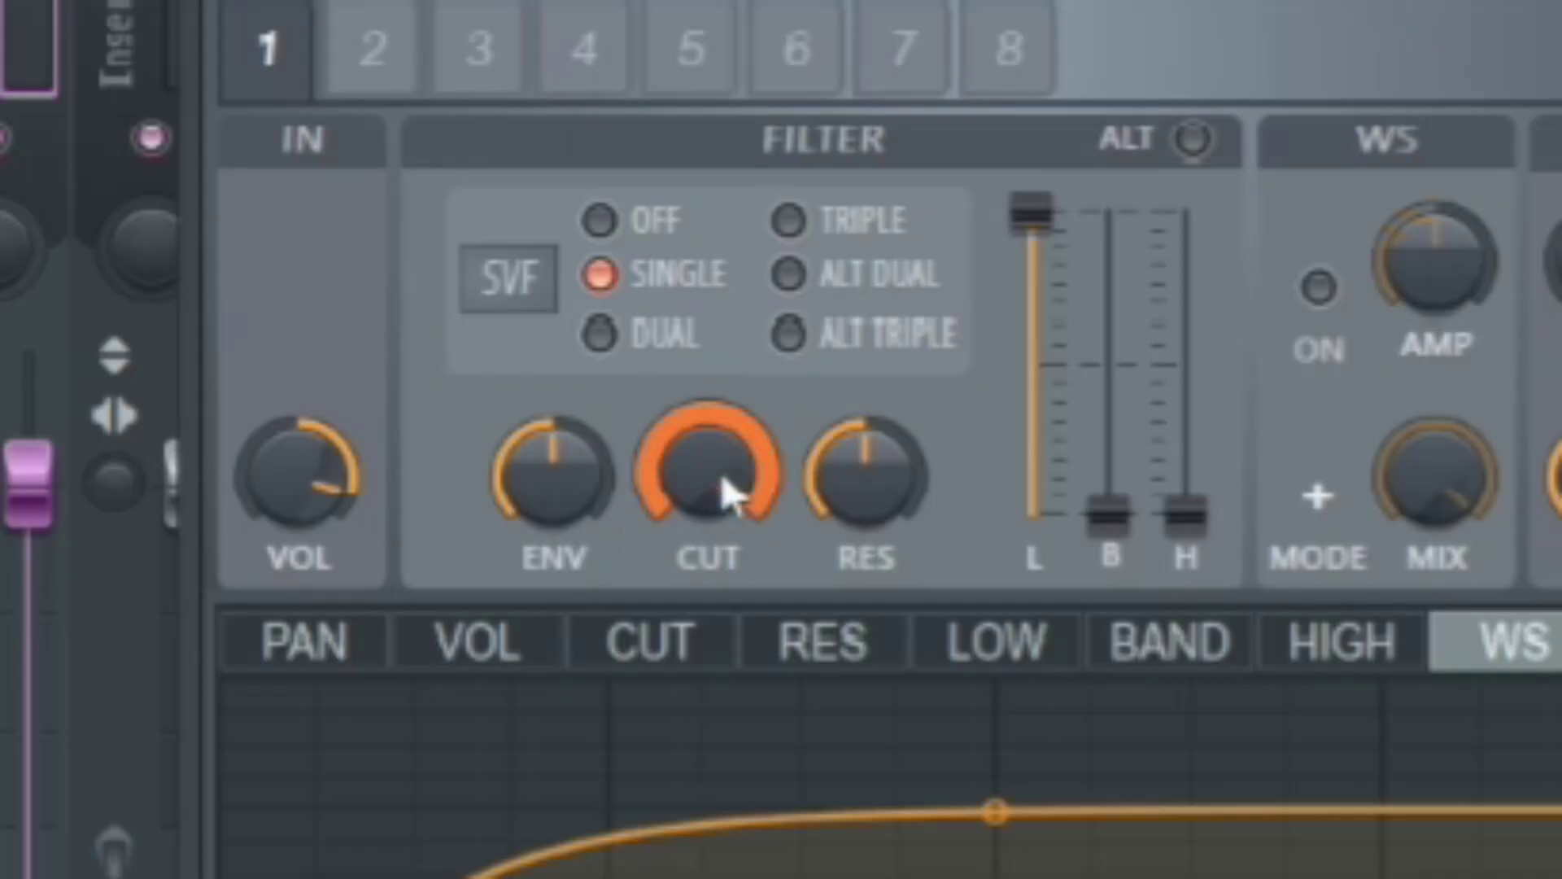
right_click(706, 482)
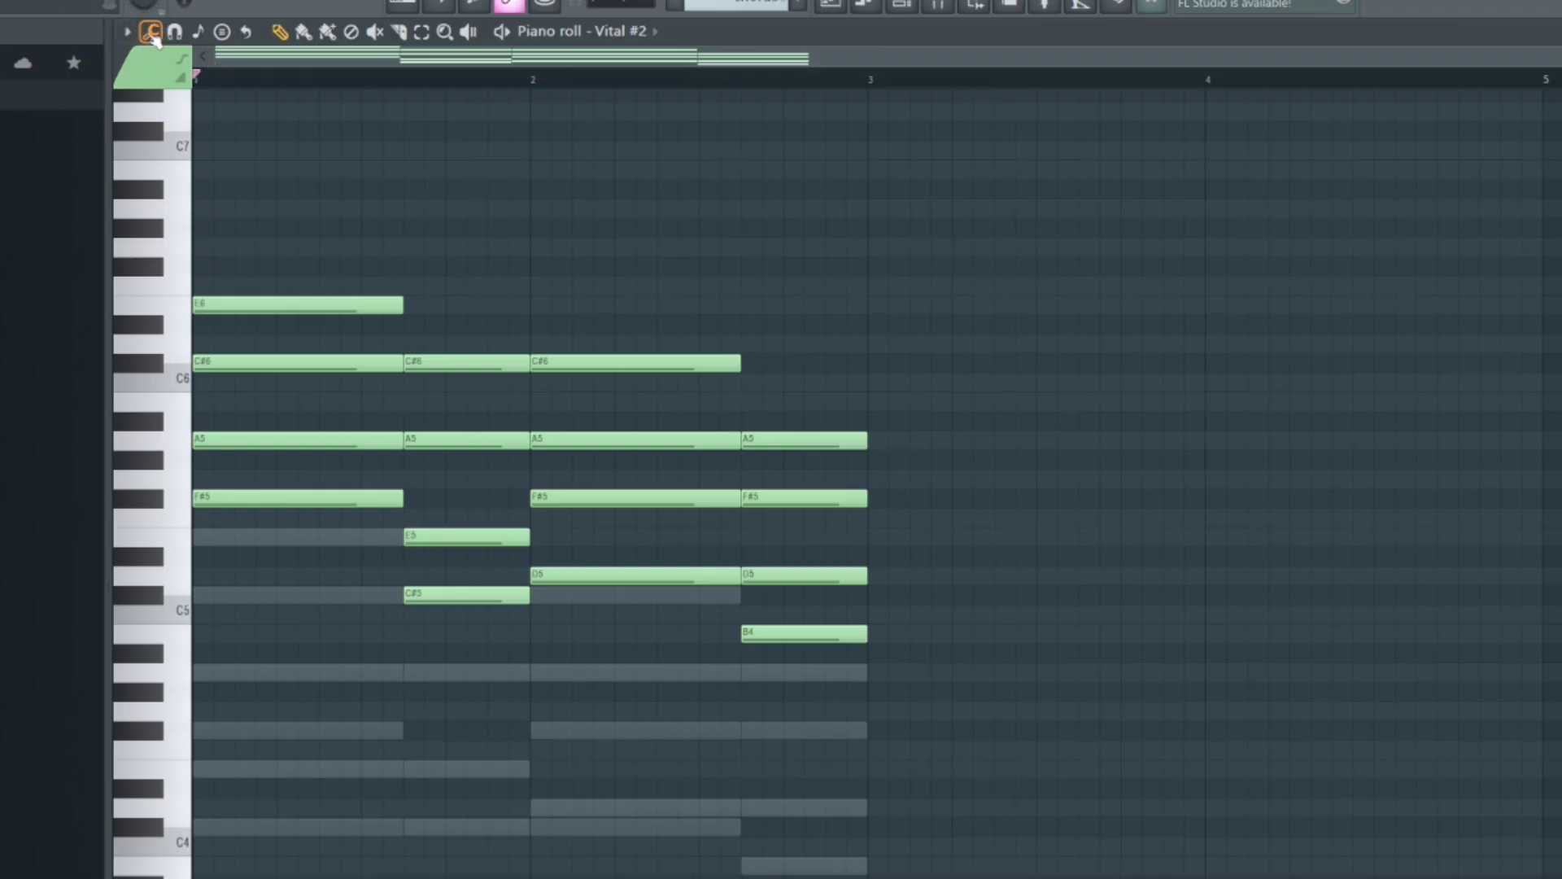
Try arpeggiating the Vital #2 chord notes with the default Normal pattern and Chord sync
left_click(151, 33)
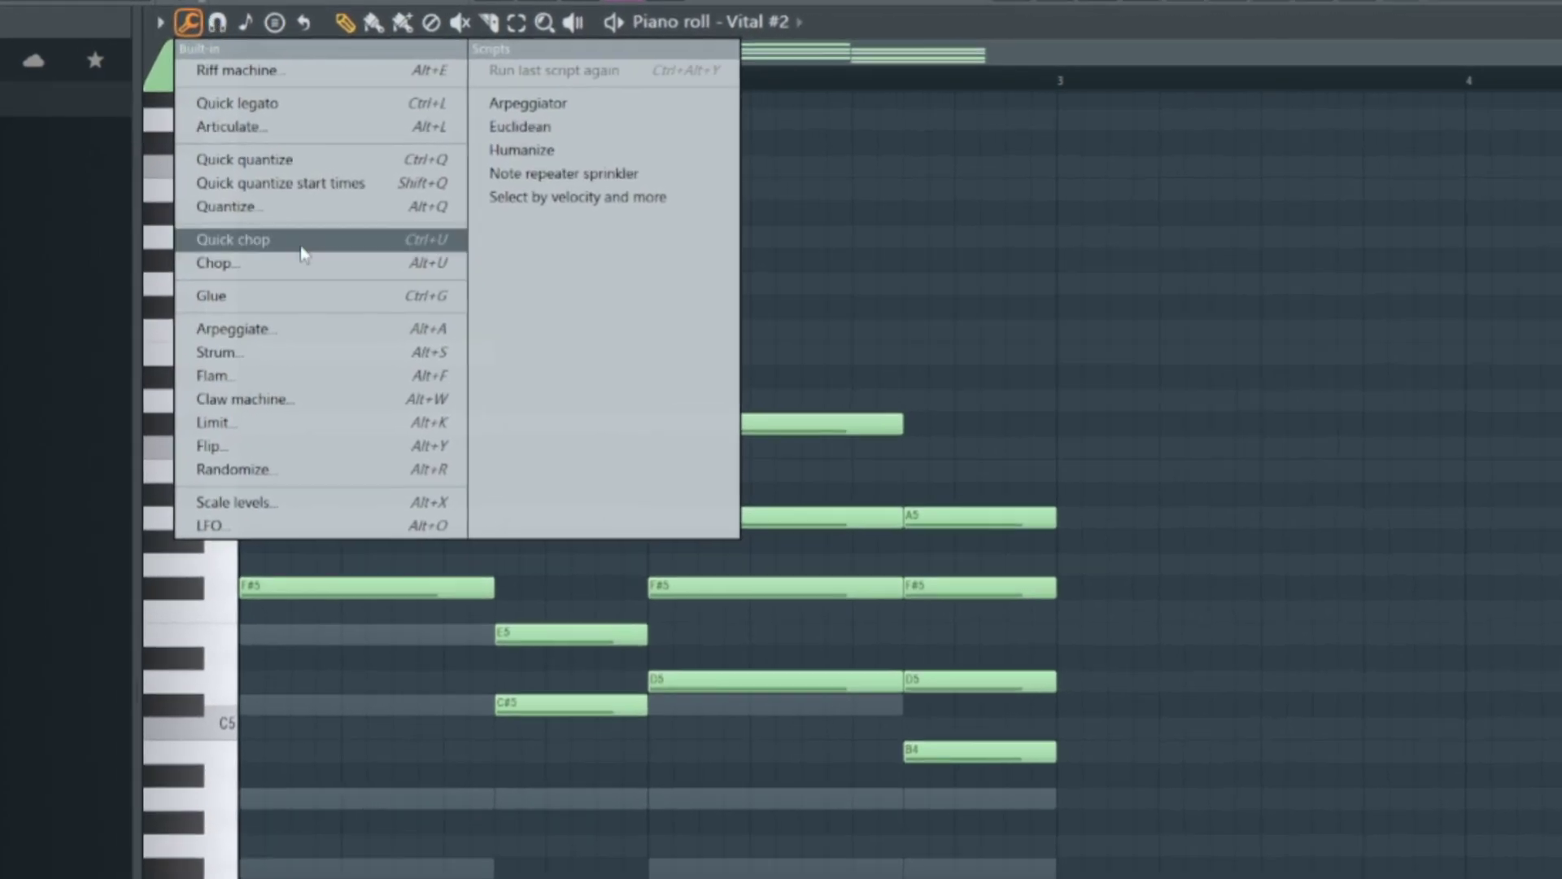
left_click(294, 348)
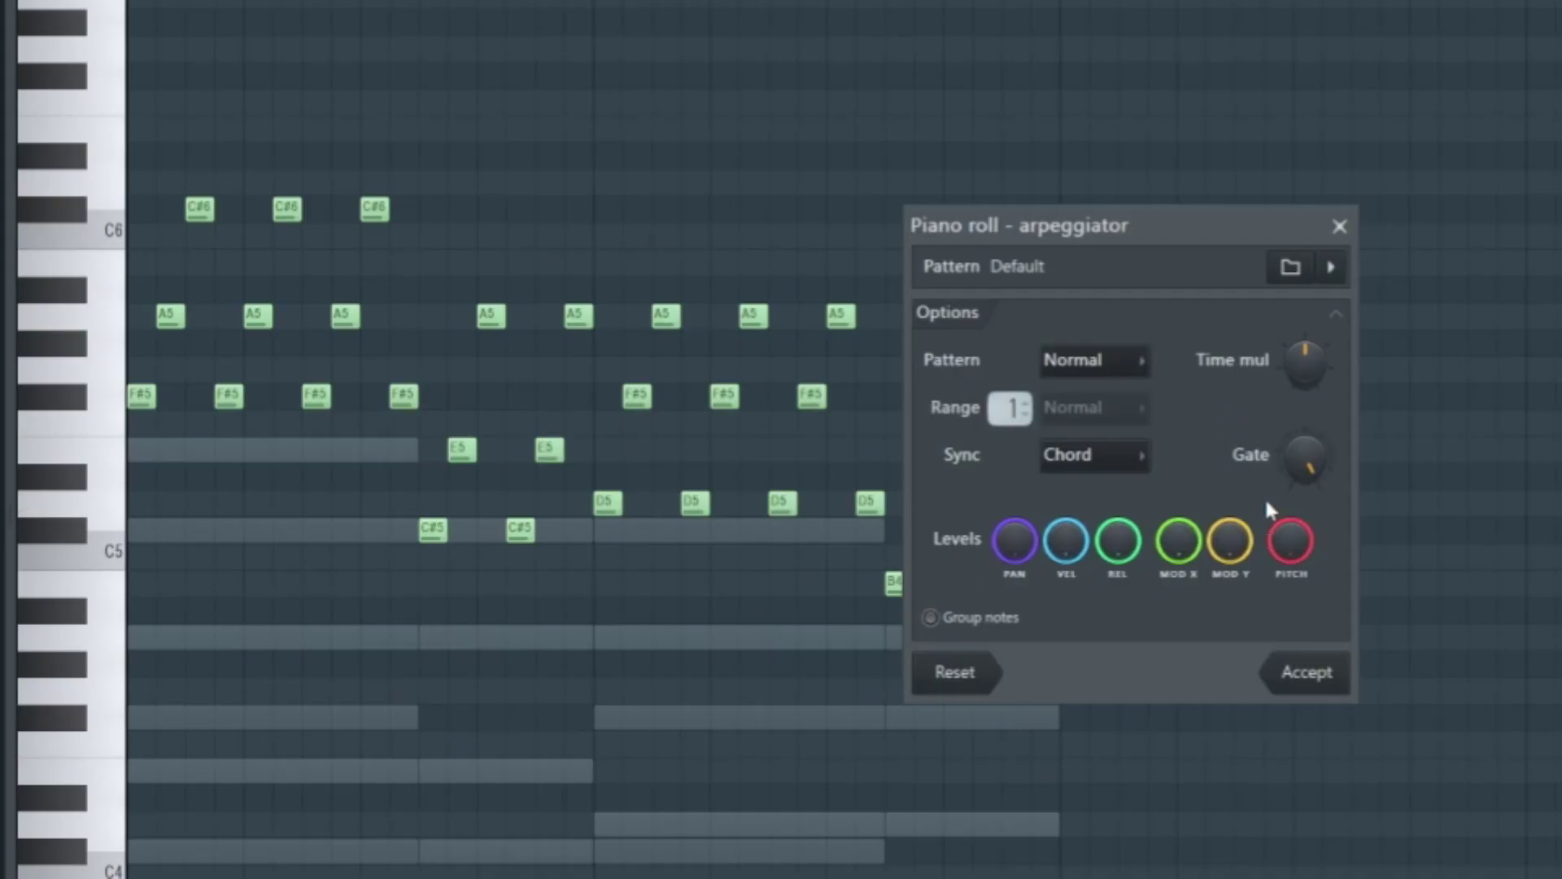
left_click(1344, 233)
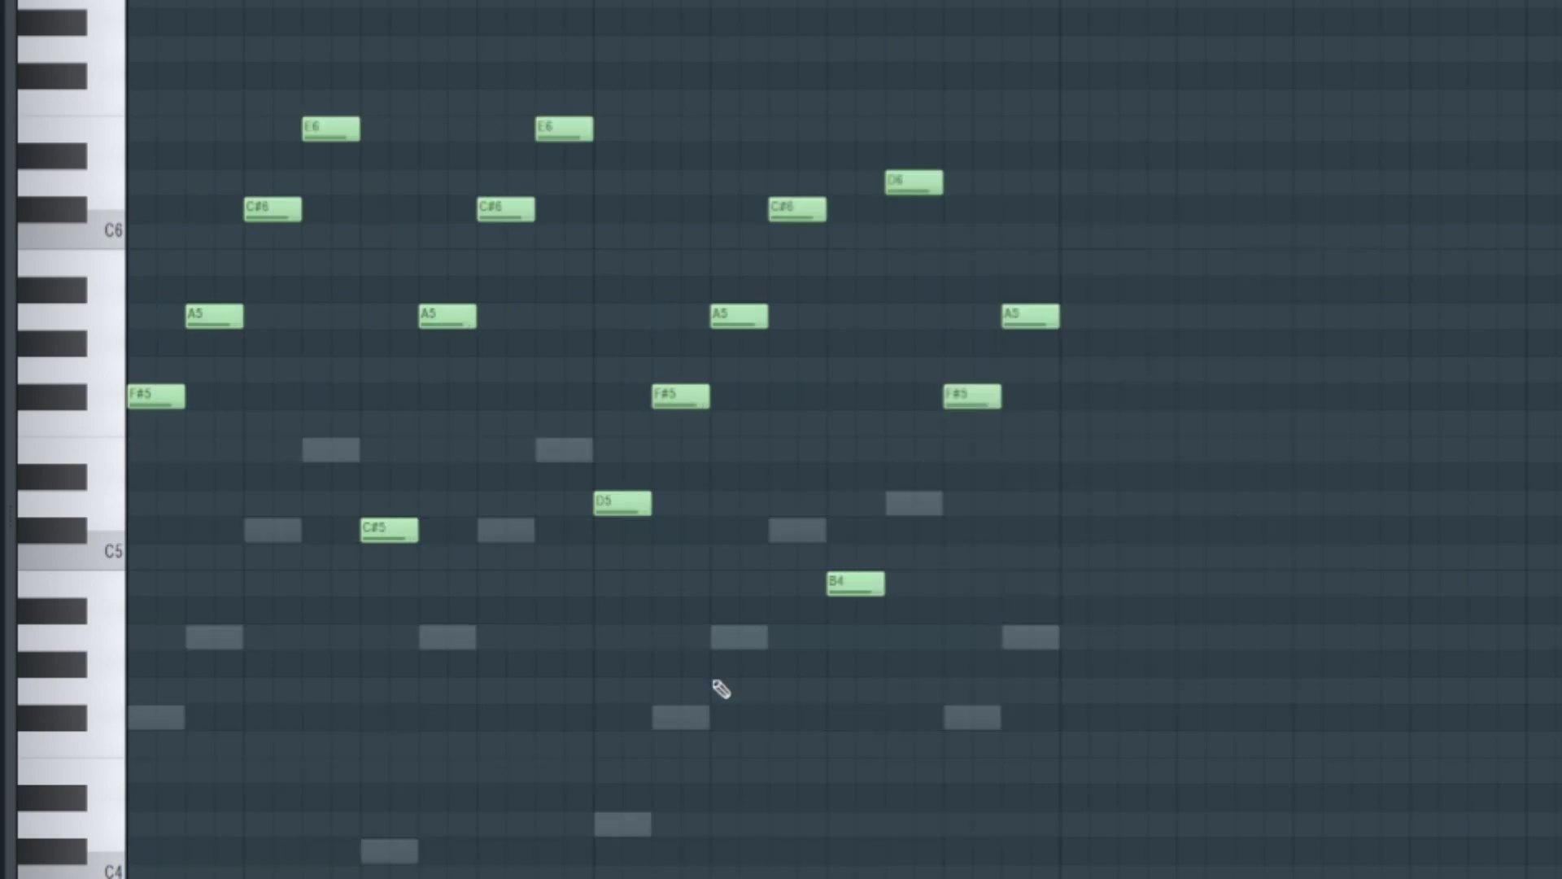
Play back the arp melody and audition its layers Stage Grand lite, Bright..ker AC15, Daisy R..coustic and LABS by toggling their mutes
key("space")
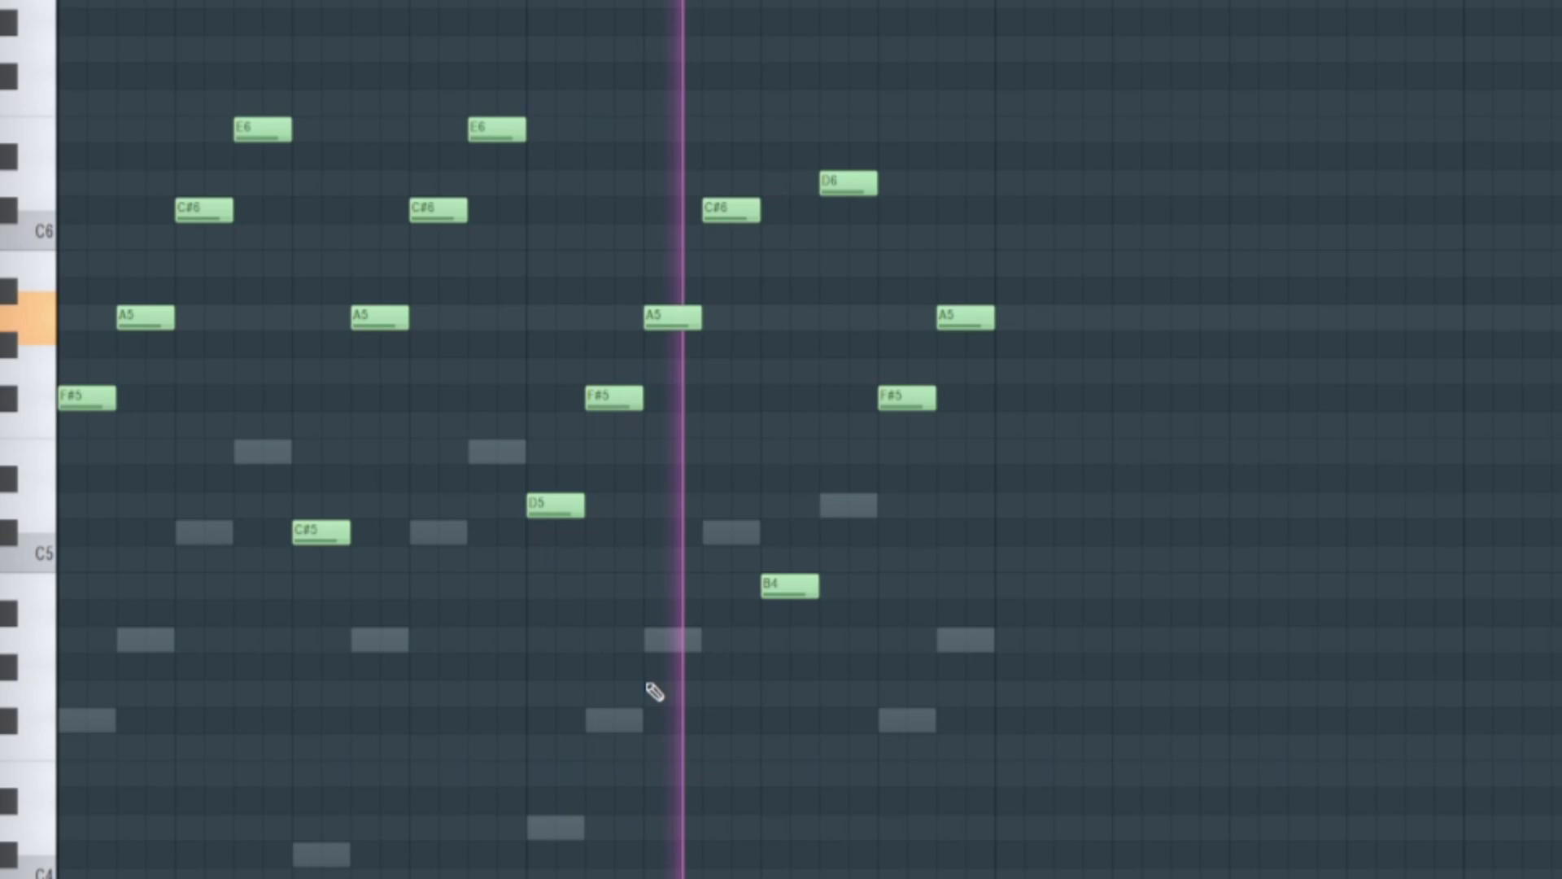
key("space")
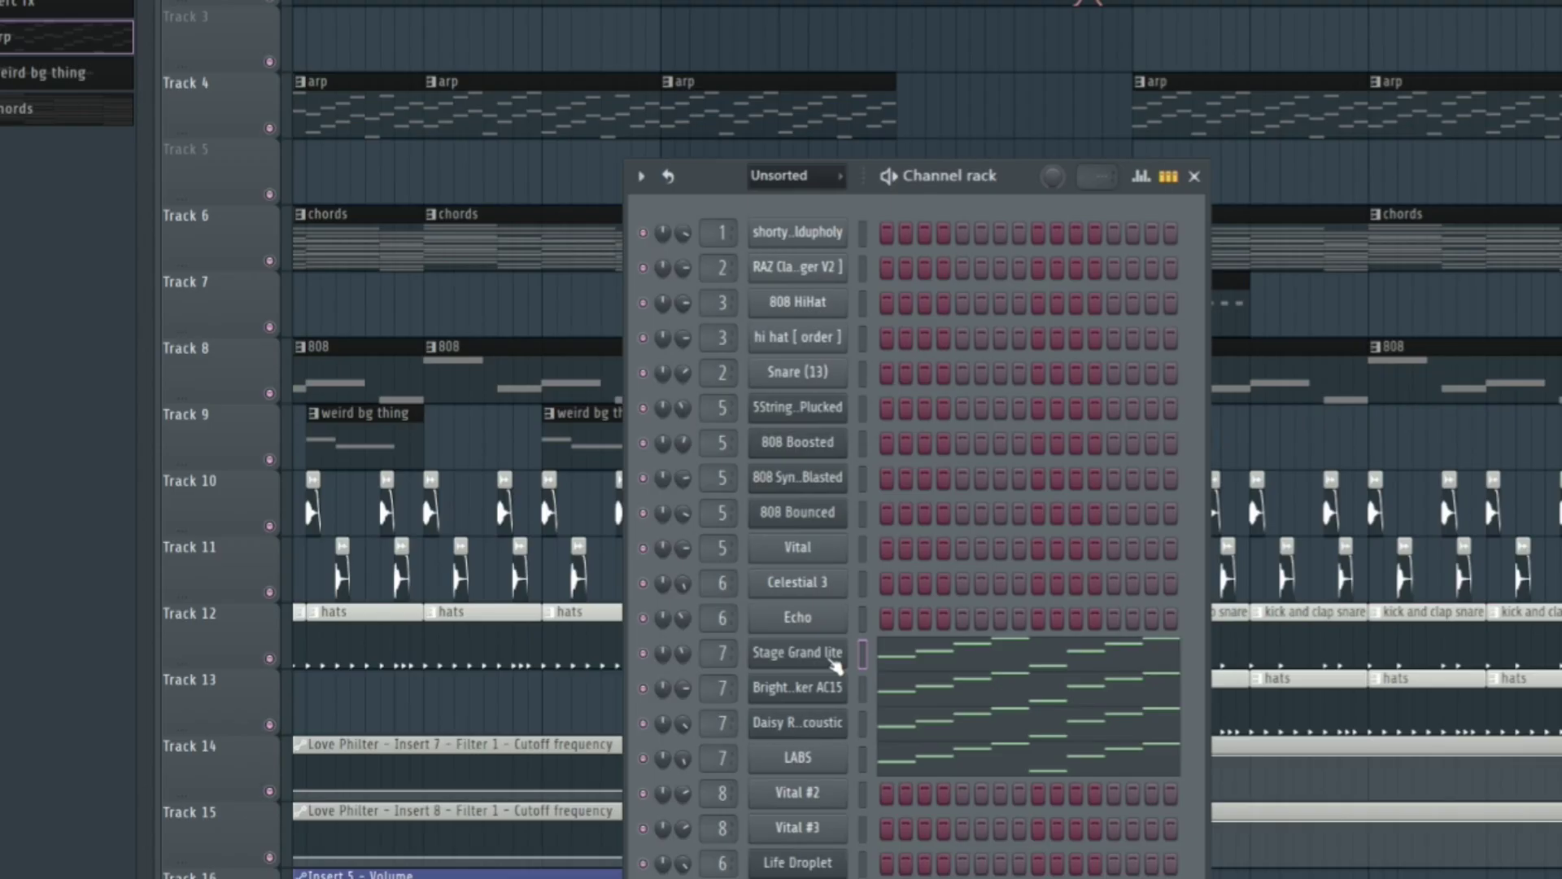
left_click(836, 663)
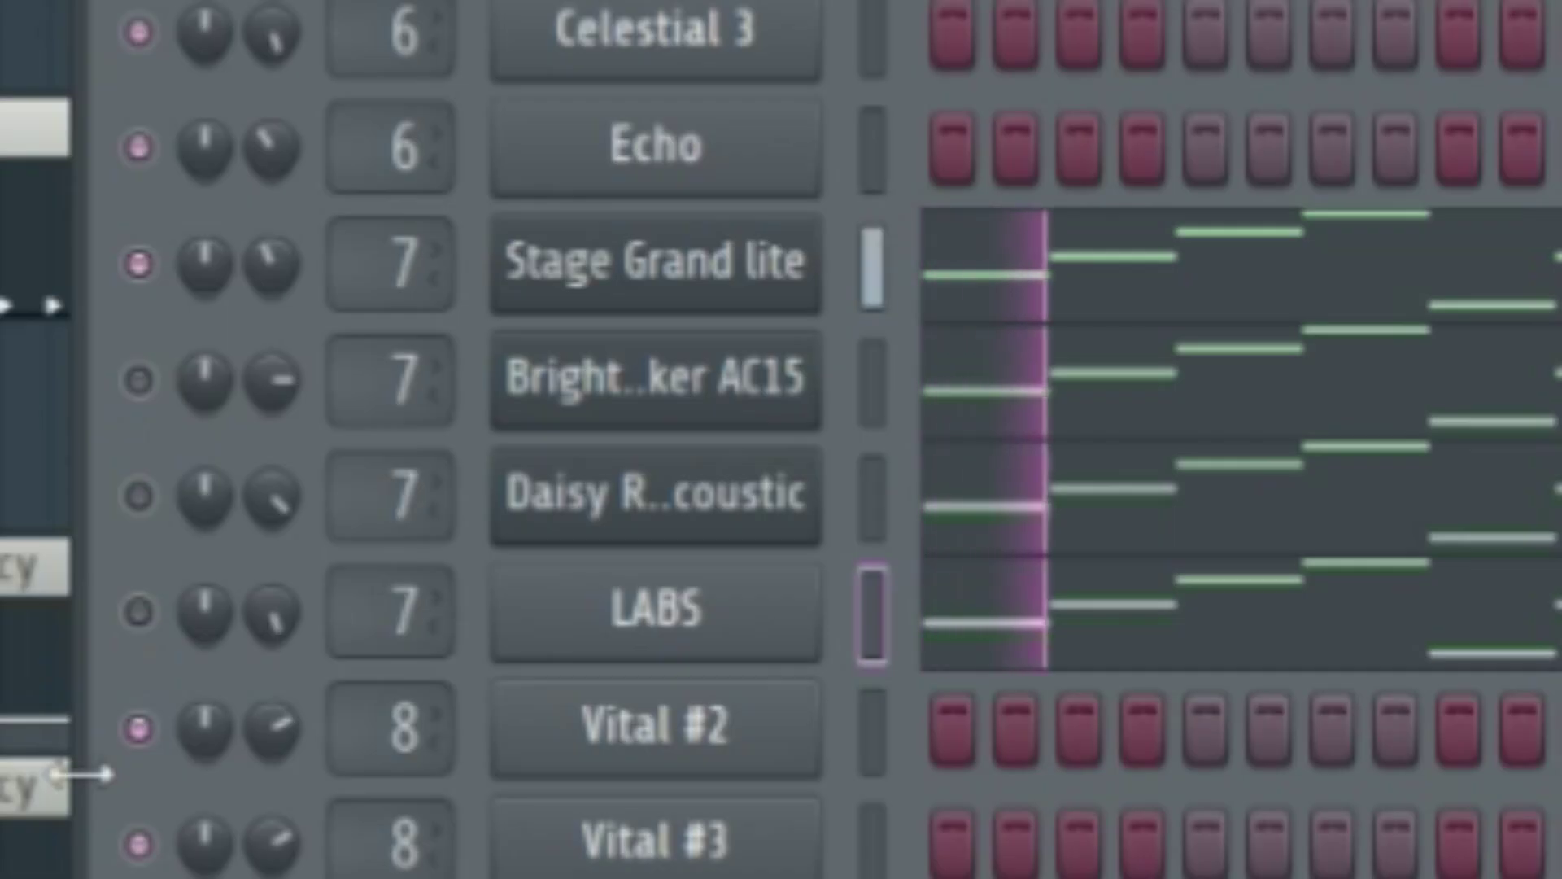
left_click(140, 612)
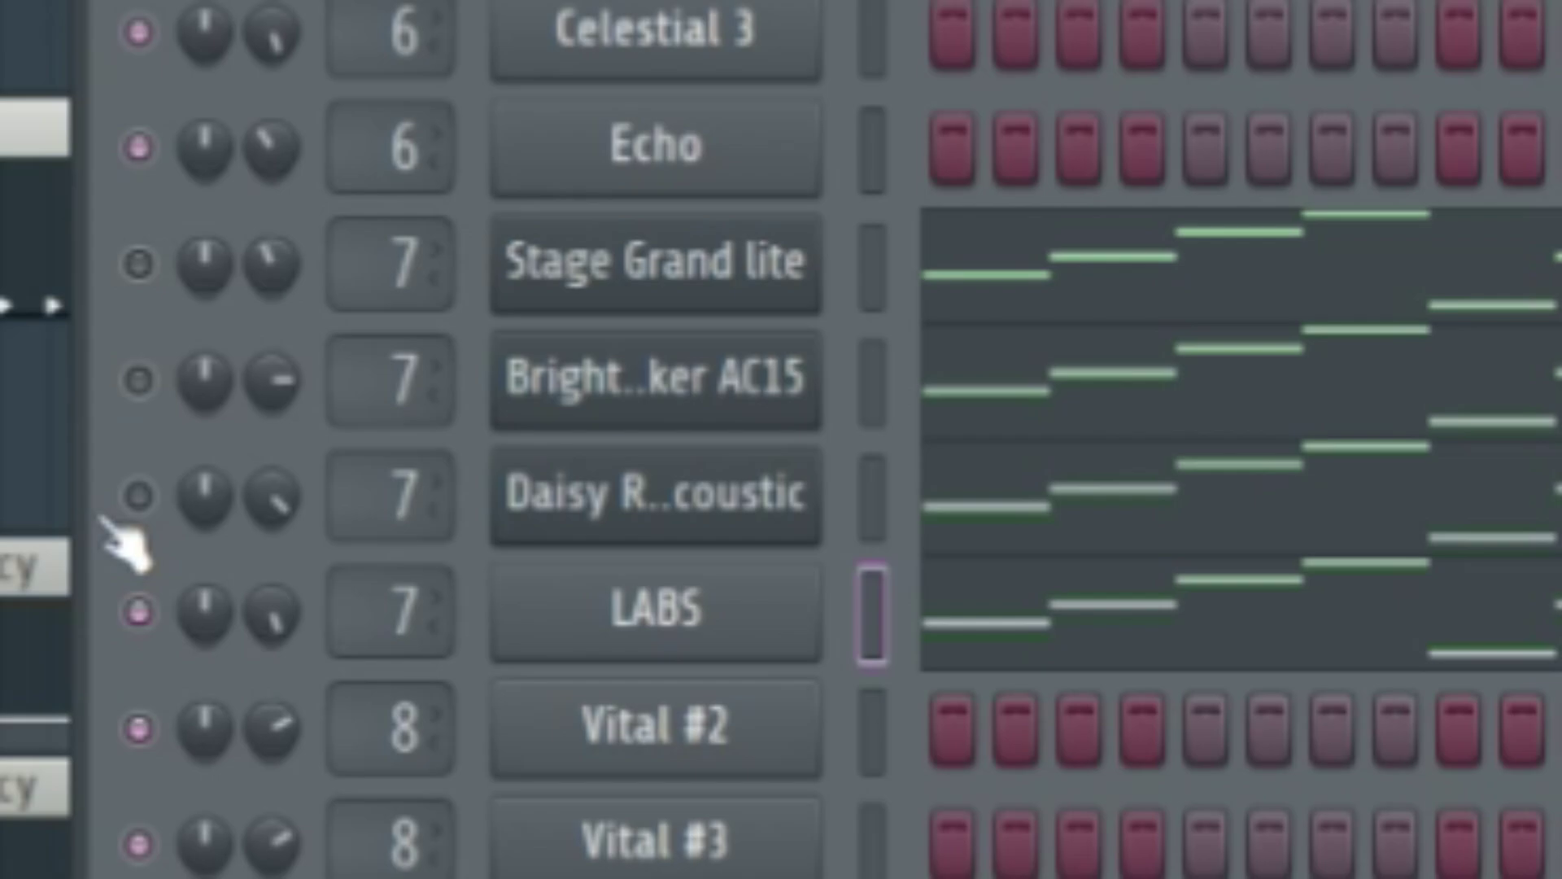
left_click_drag(139, 495, 138, 263)
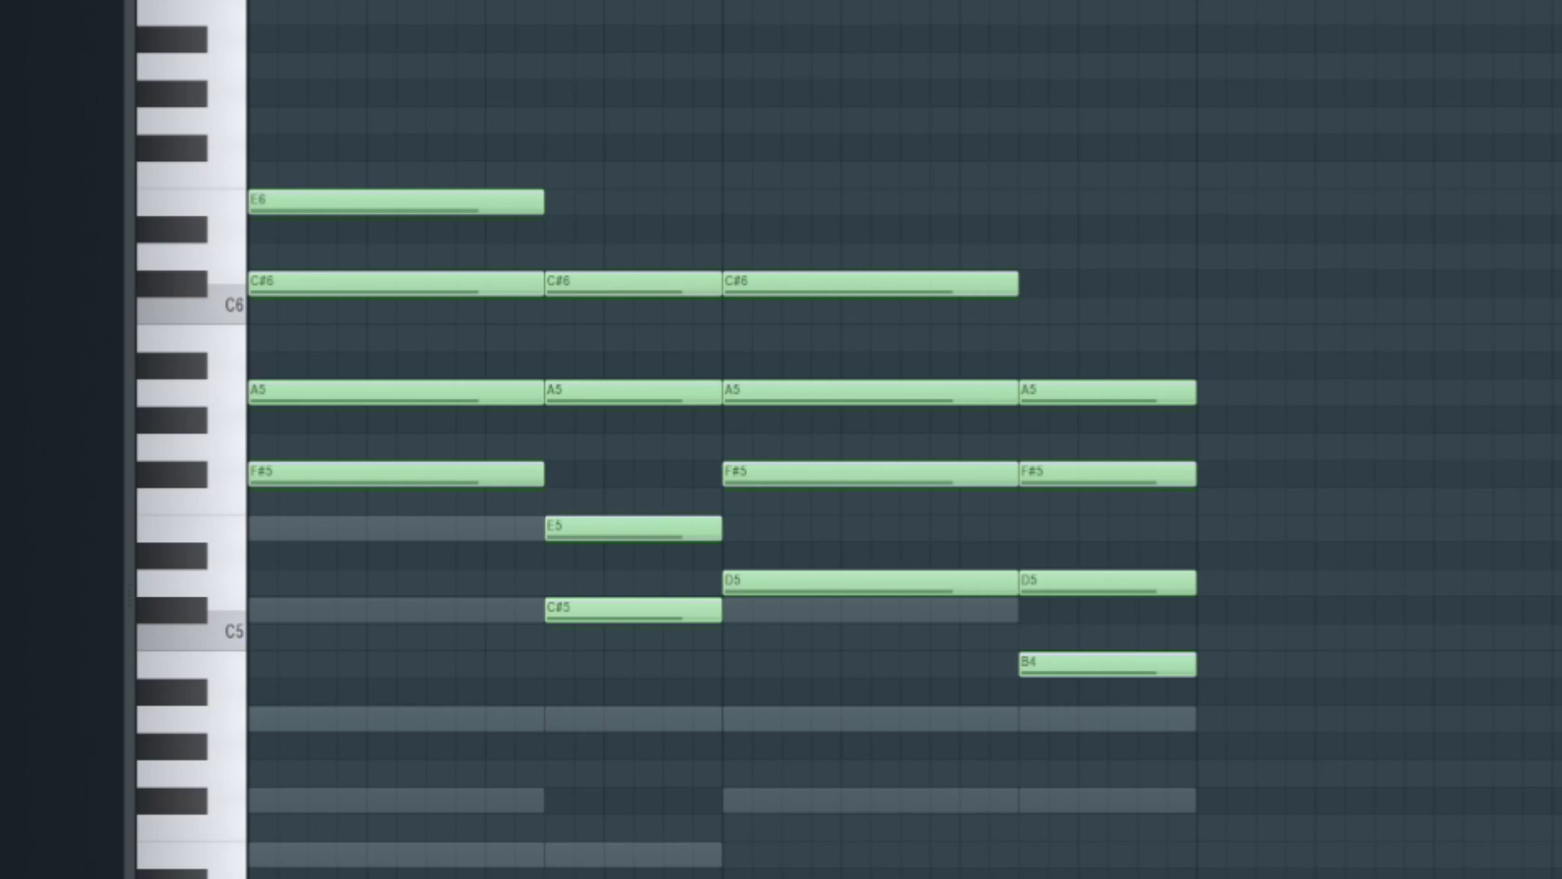
Select the first chord's notes F#5, A5, C#6 and E6, and the second chord's notes C#5, E5, A5 and C#6, in turn
left_click_drag(377, 182, 244, 613)
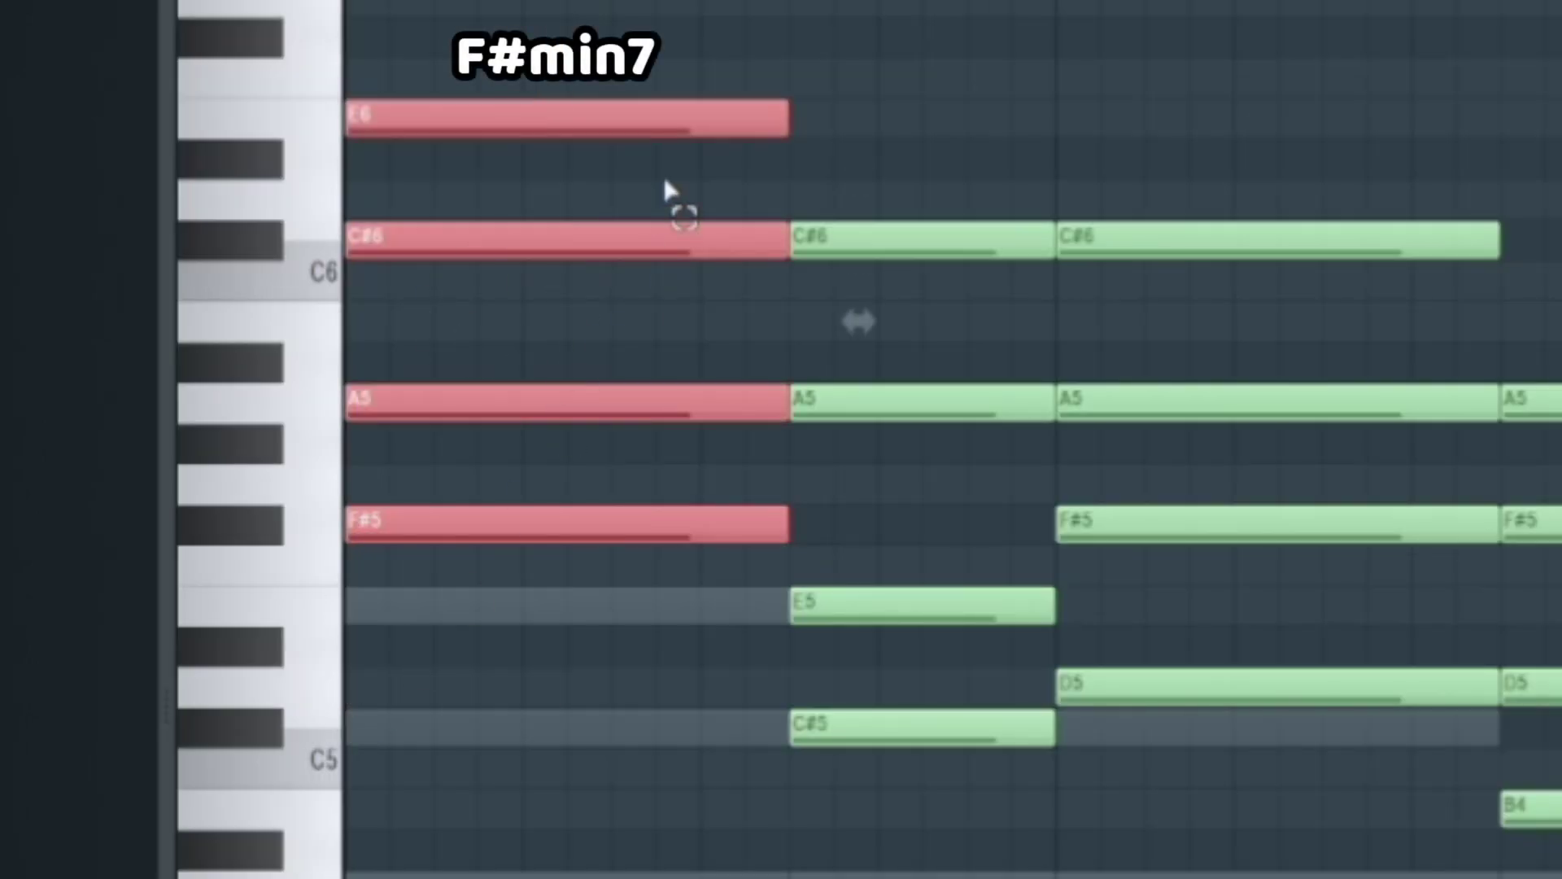
mouse_move(491, 426)
left_mouse_down()
mouse_move(540, 583)
mouse_move(562, 589)
left_mouse_up()
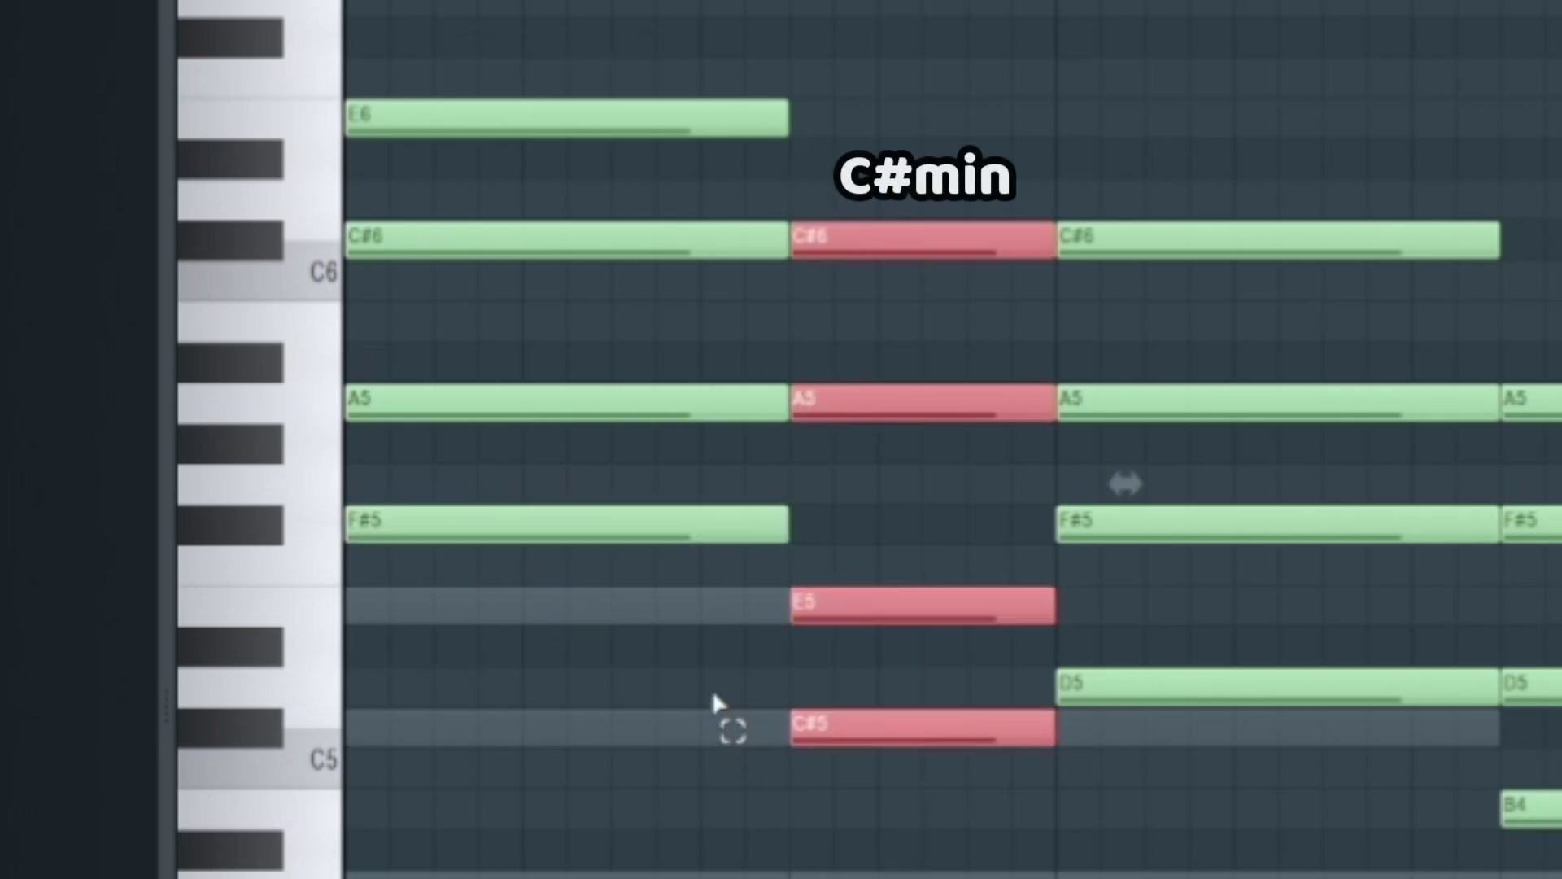
left_click(801, 696)
Select the lowest note of each chord: F#5, C#5, D5 and B4
left_click_drag(805, 696, 918, 737)
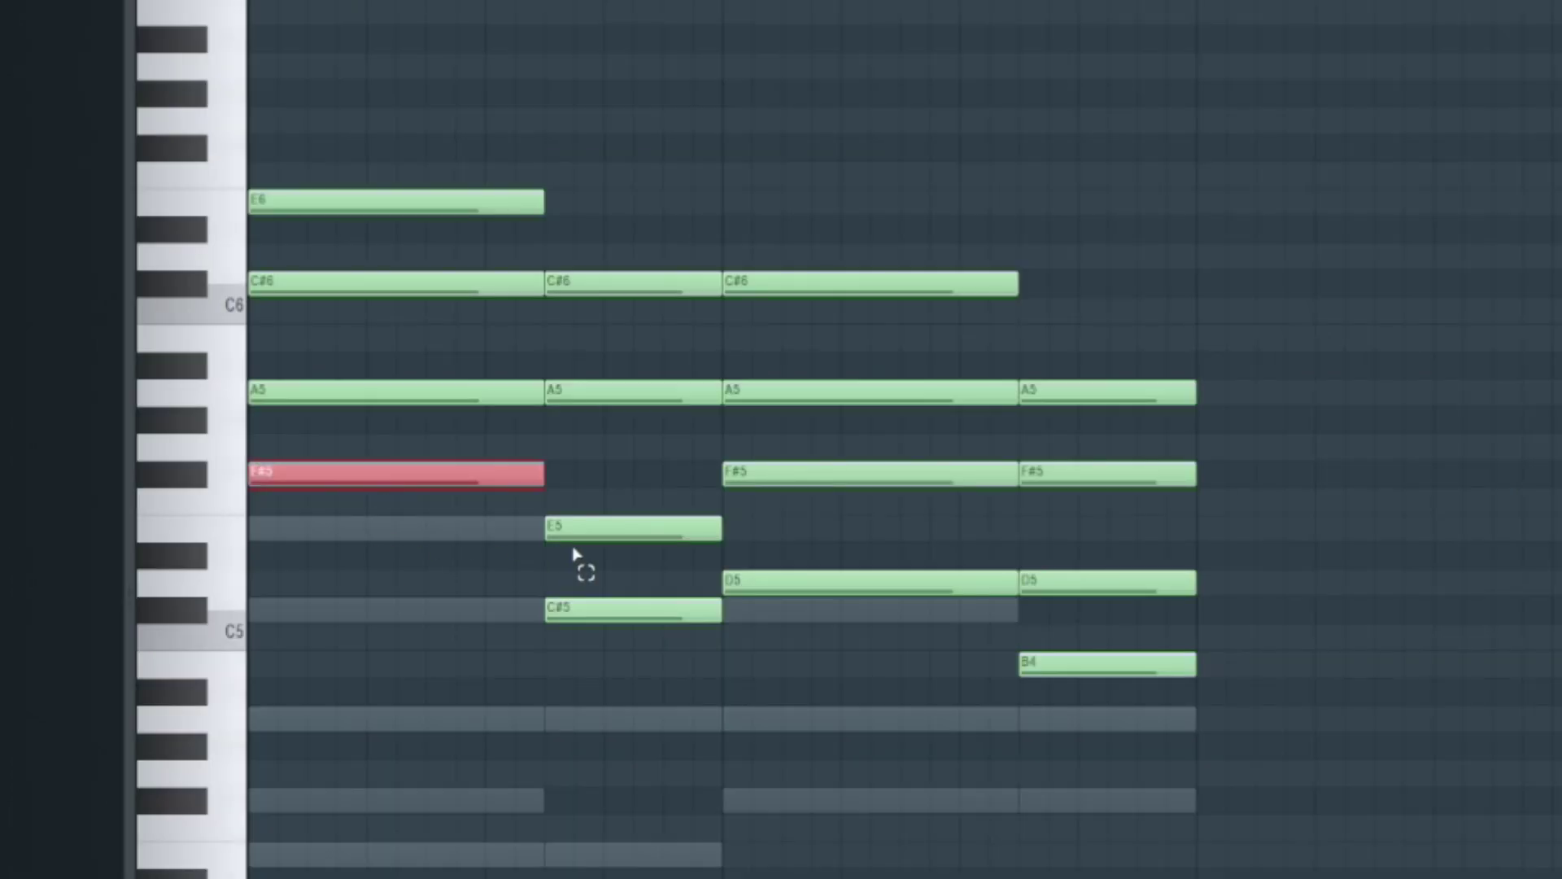
left_click(883, 727, "ctrl+shift")
left_click(1215, 685, "ctrl+shift")
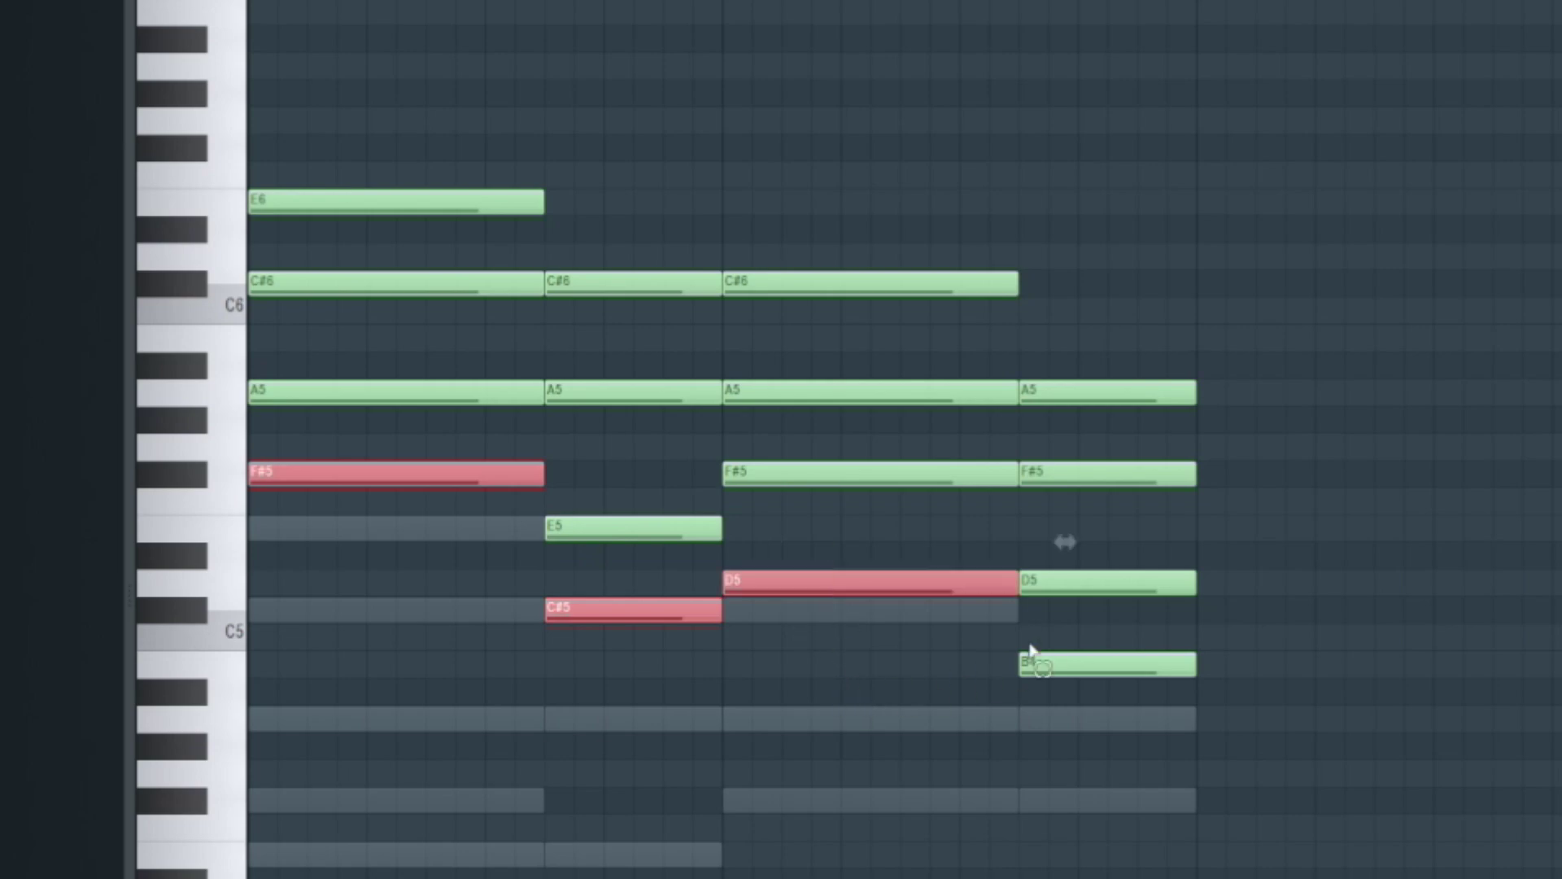
left_click(1520, 804, "ctrl+shift")
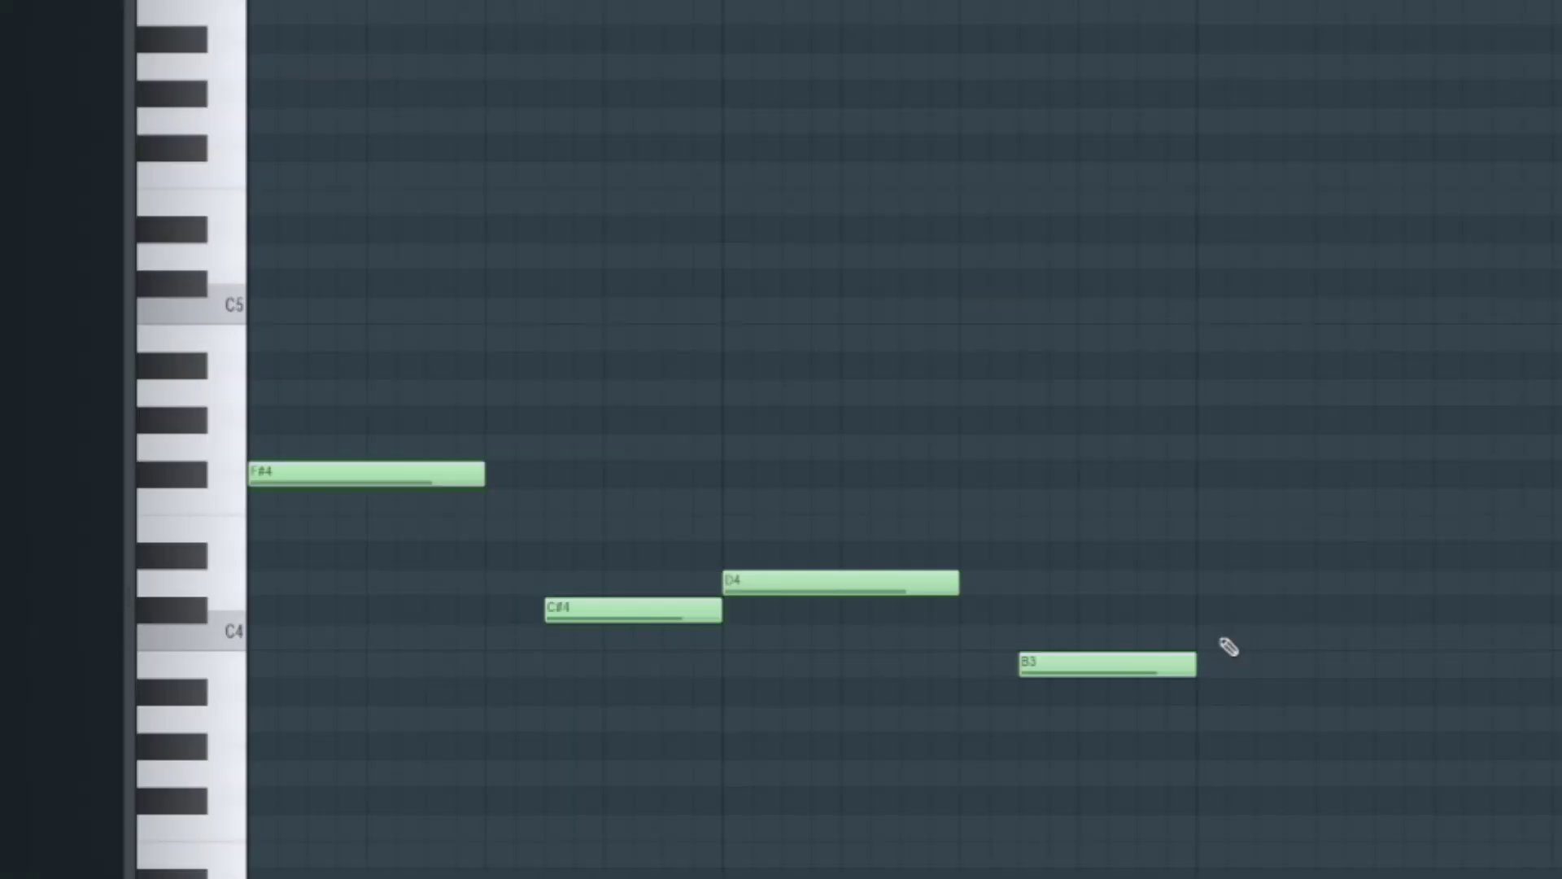
Play back the bass pattern and examine the timing and gaps of its F#4, C#4, D4 and B3 notes
key("space")
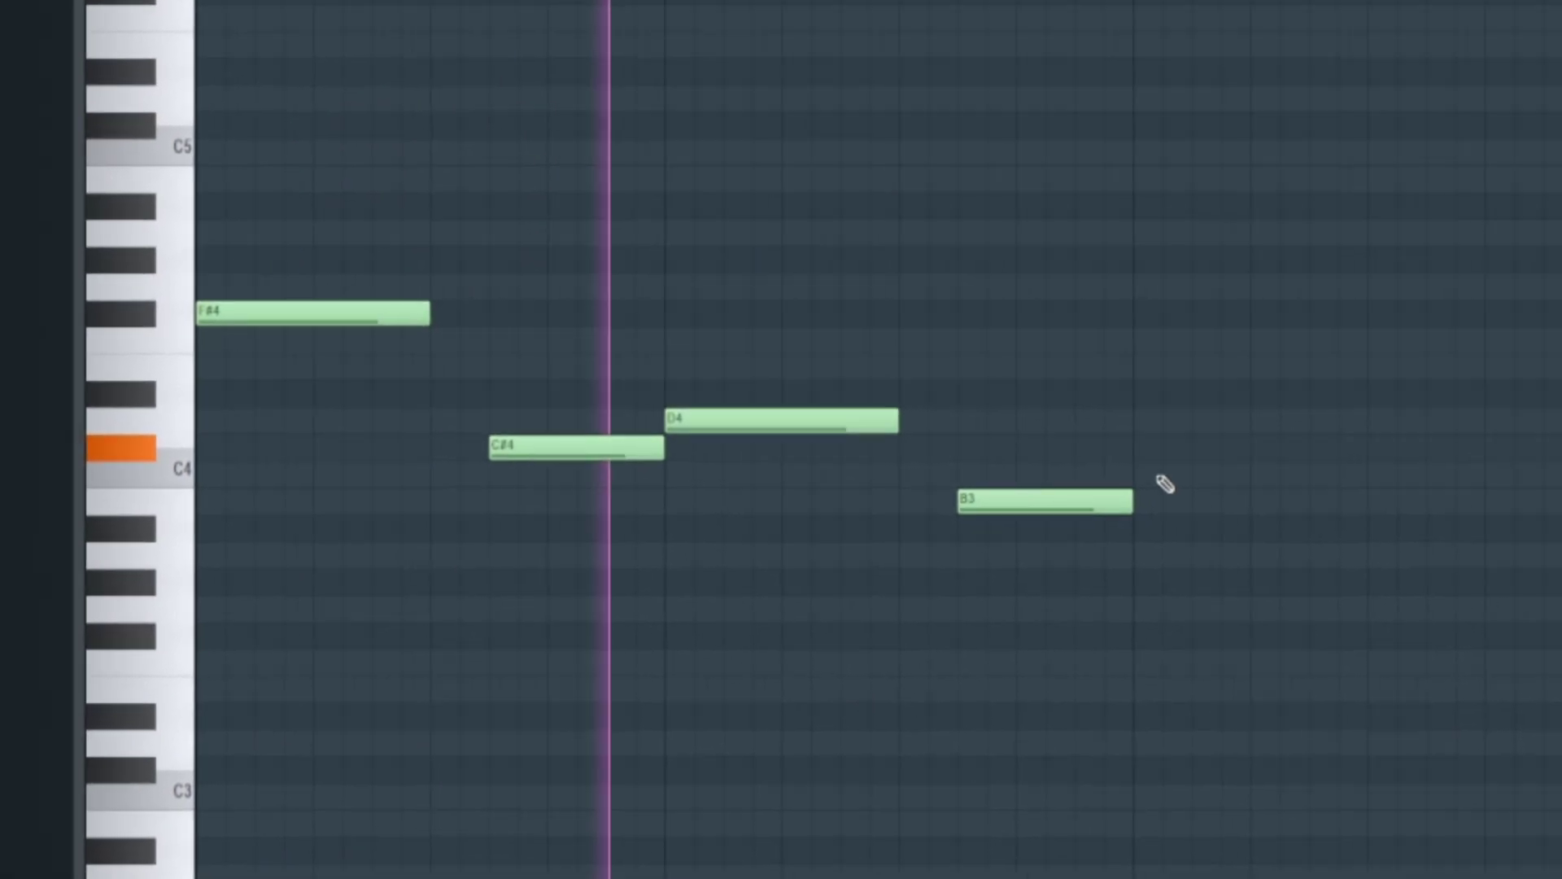
key("space")
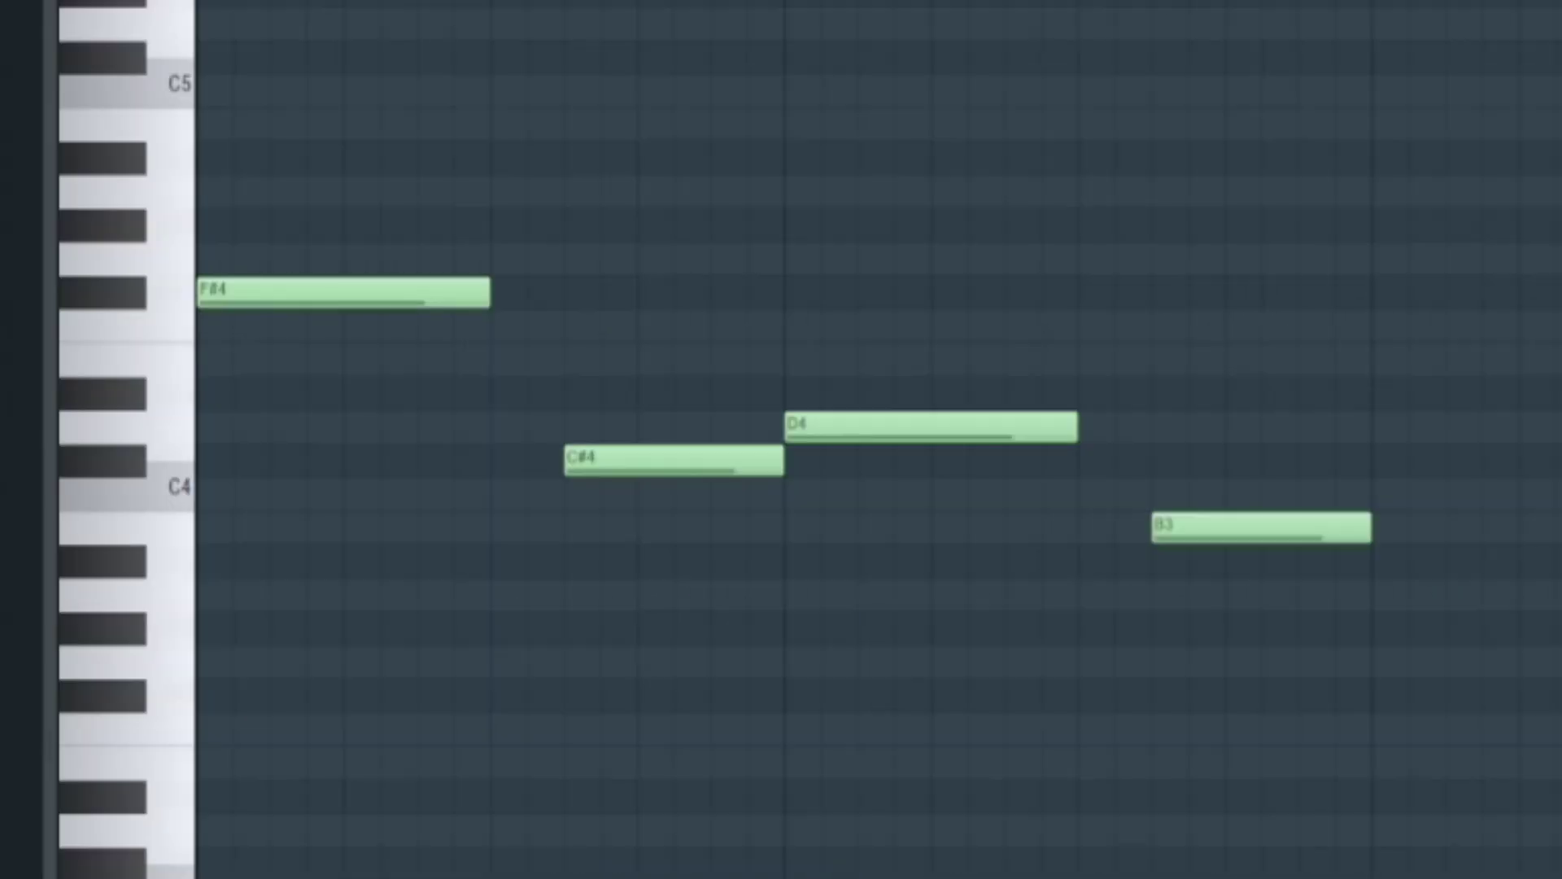
left_click_drag(293, 93, 409, 631)
left_click_drag(573, 395, 689, 563)
left_click_drag(820, 379, 940, 497)
left_click_drag(1198, 391, 1310, 682)
left_click(1310, 681)
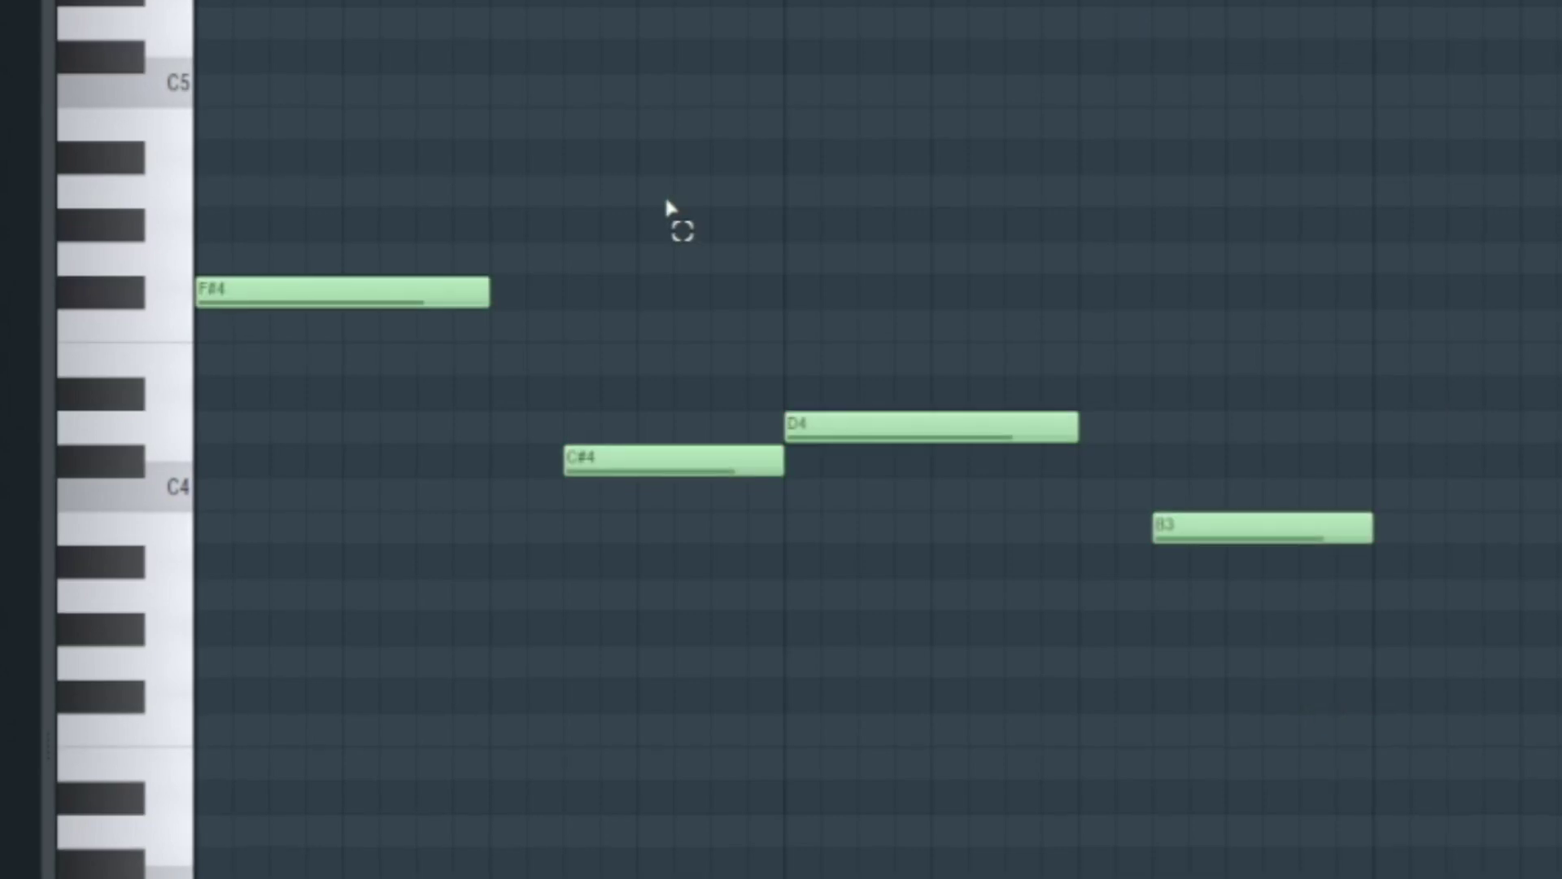
left_click_drag(295, 107, 391, 742)
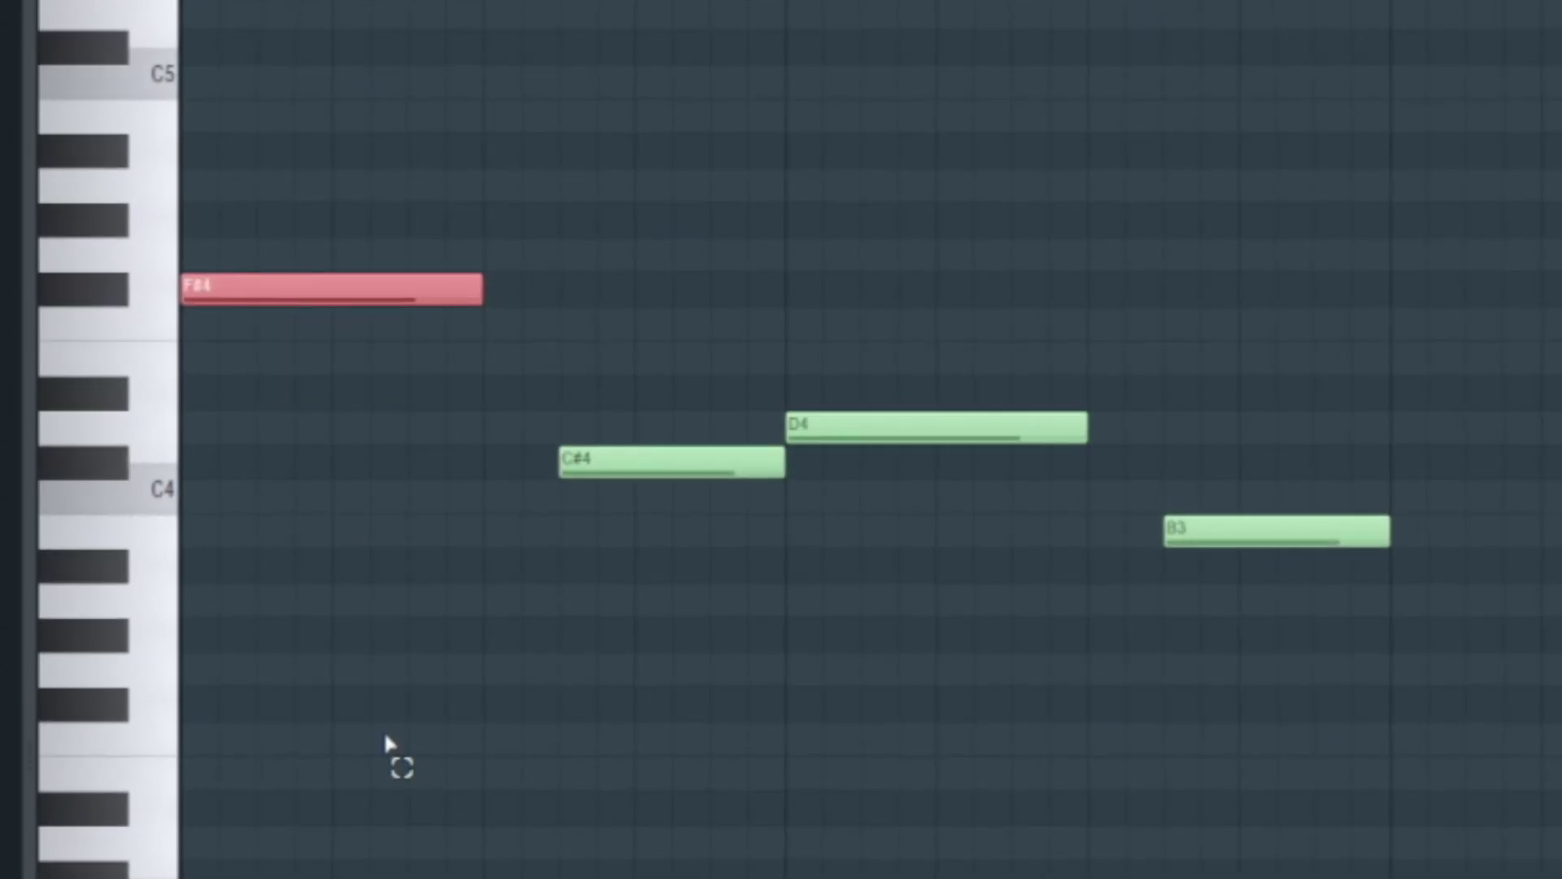
left_click_drag(438, 477, 696, 598)
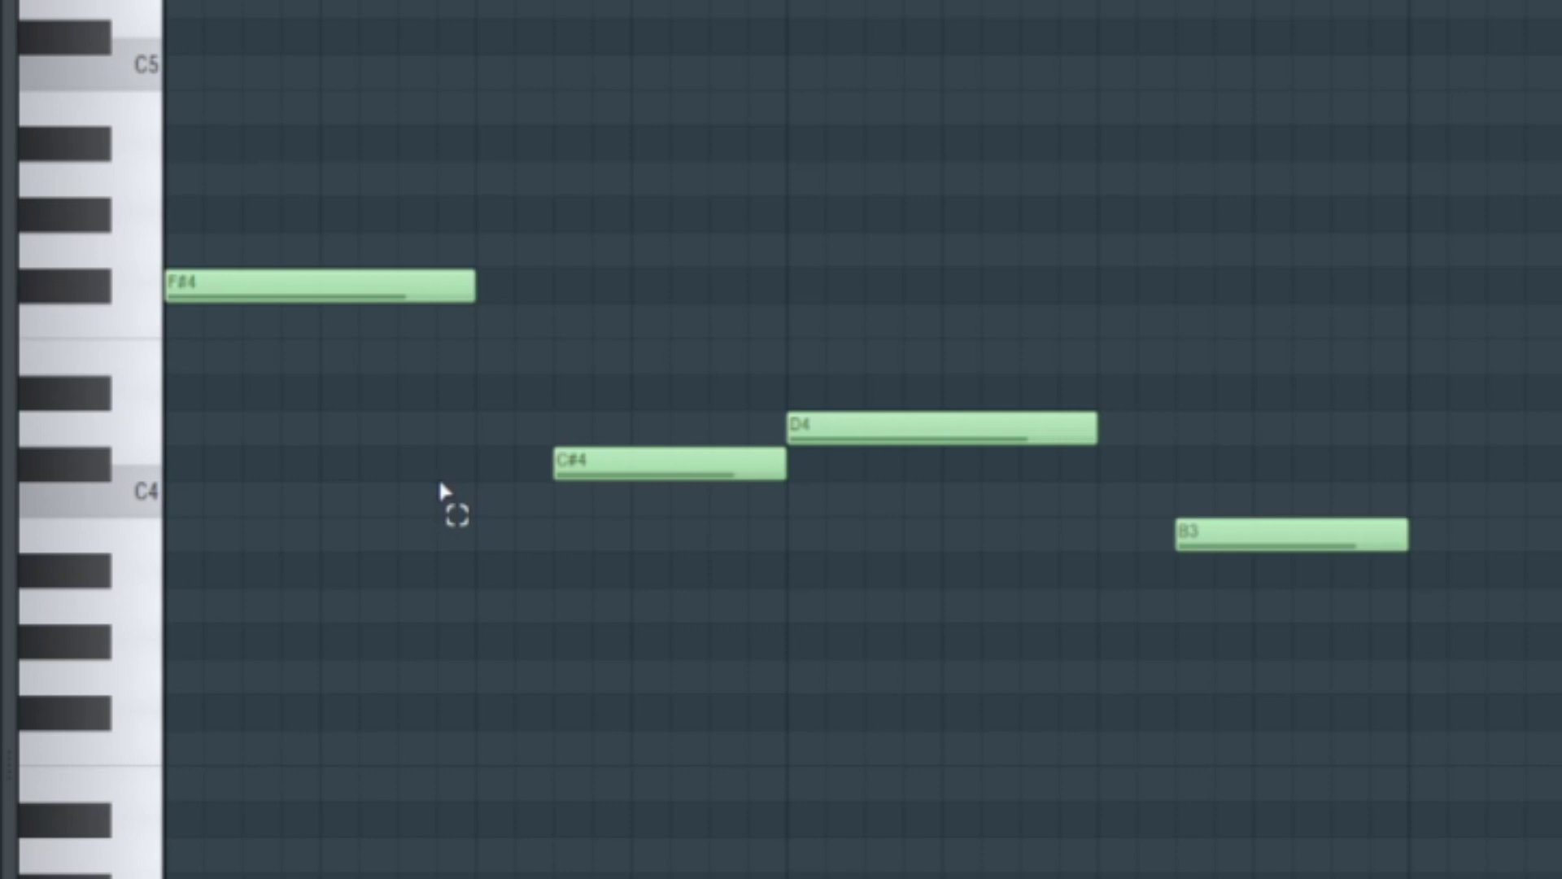
left_click(709, 260)
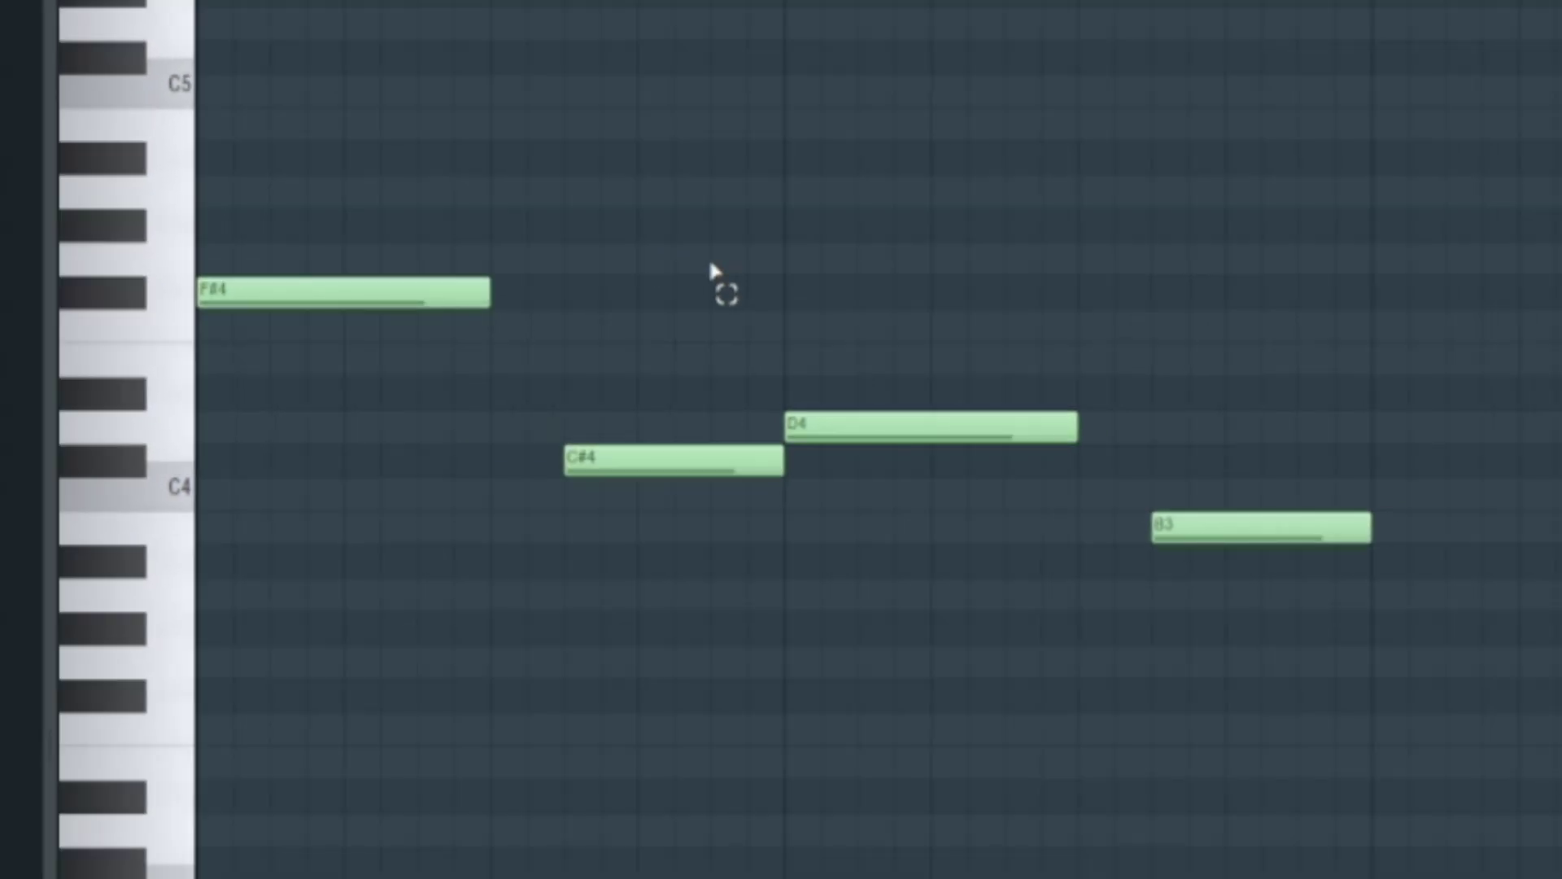
scroll(1335, 773, "up", 3)
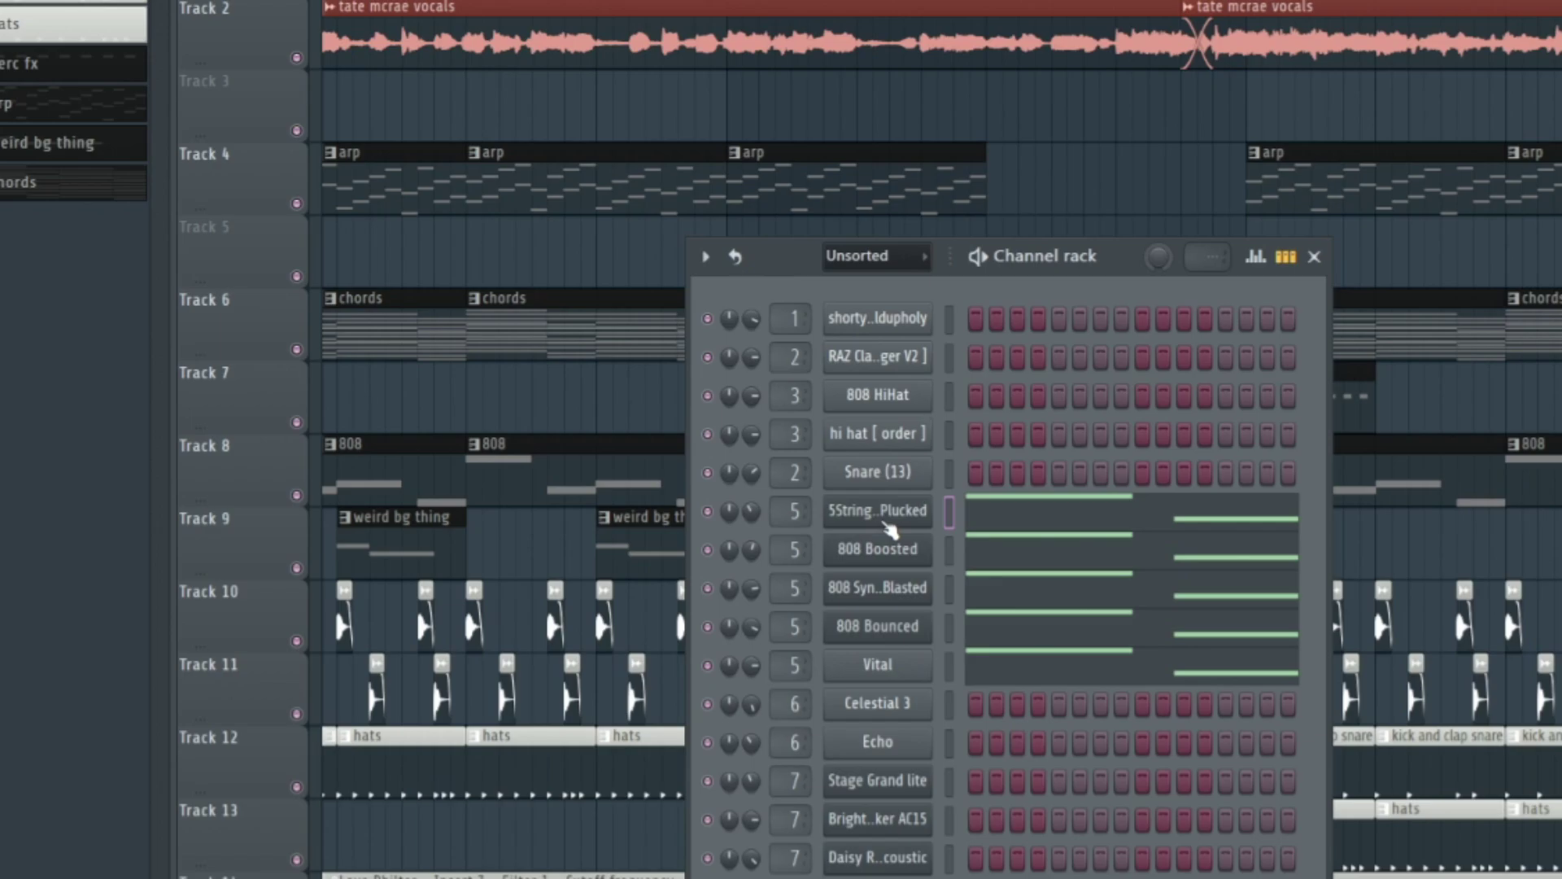
Audition the bass layers 5String..Plucked, 808 Boosted, 808 Syn..Blasted, 808 Bounced and Vital by toggling their mutes
left_click(886, 519)
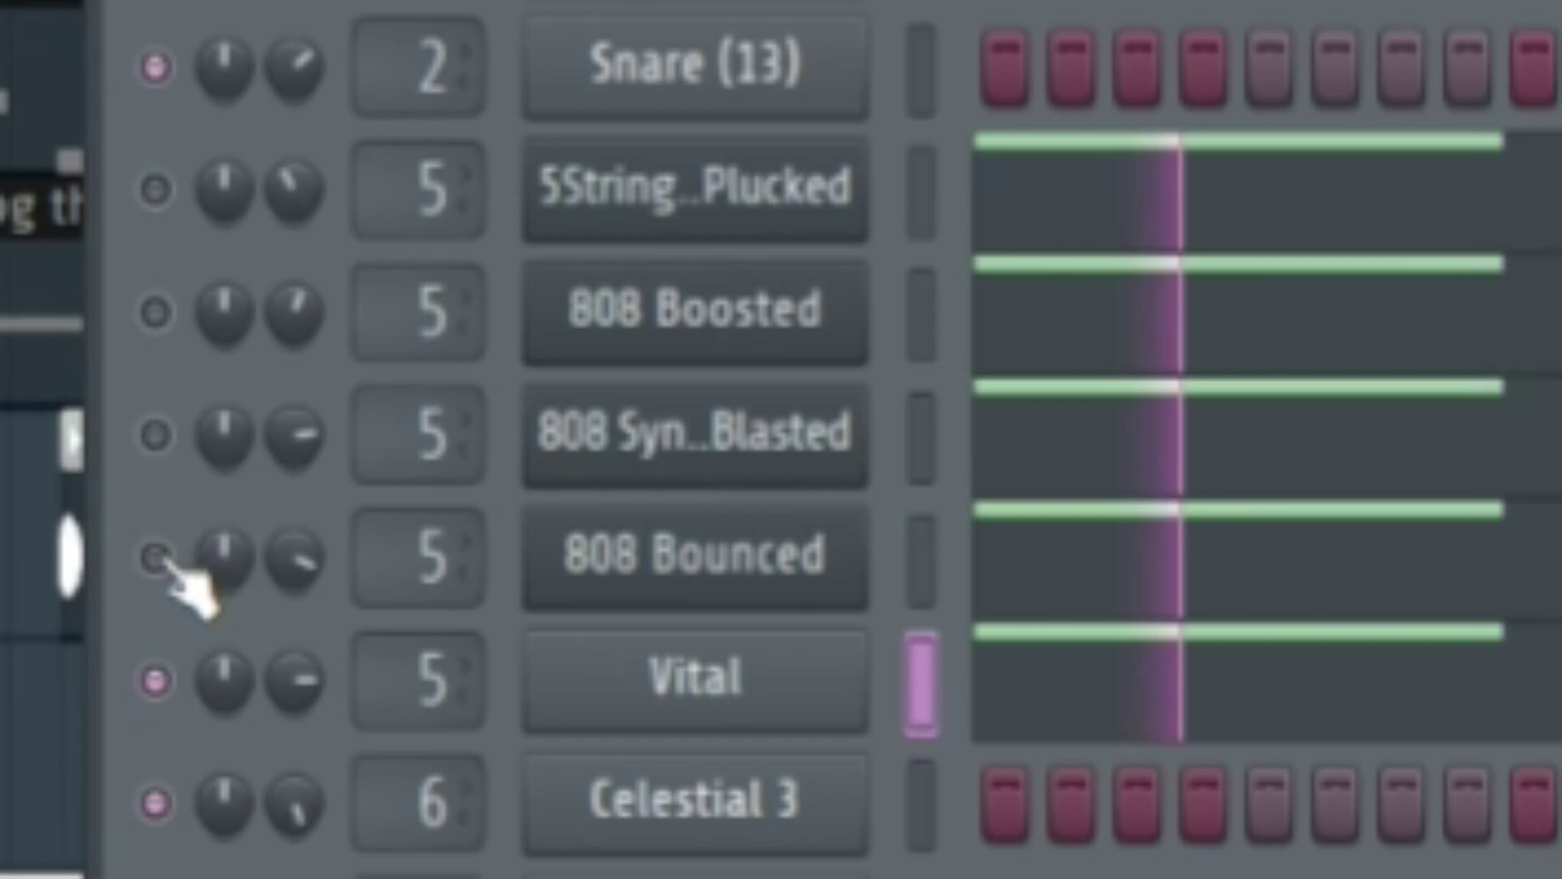
key("space")
left_click_drag(163, 559, 162, 321)
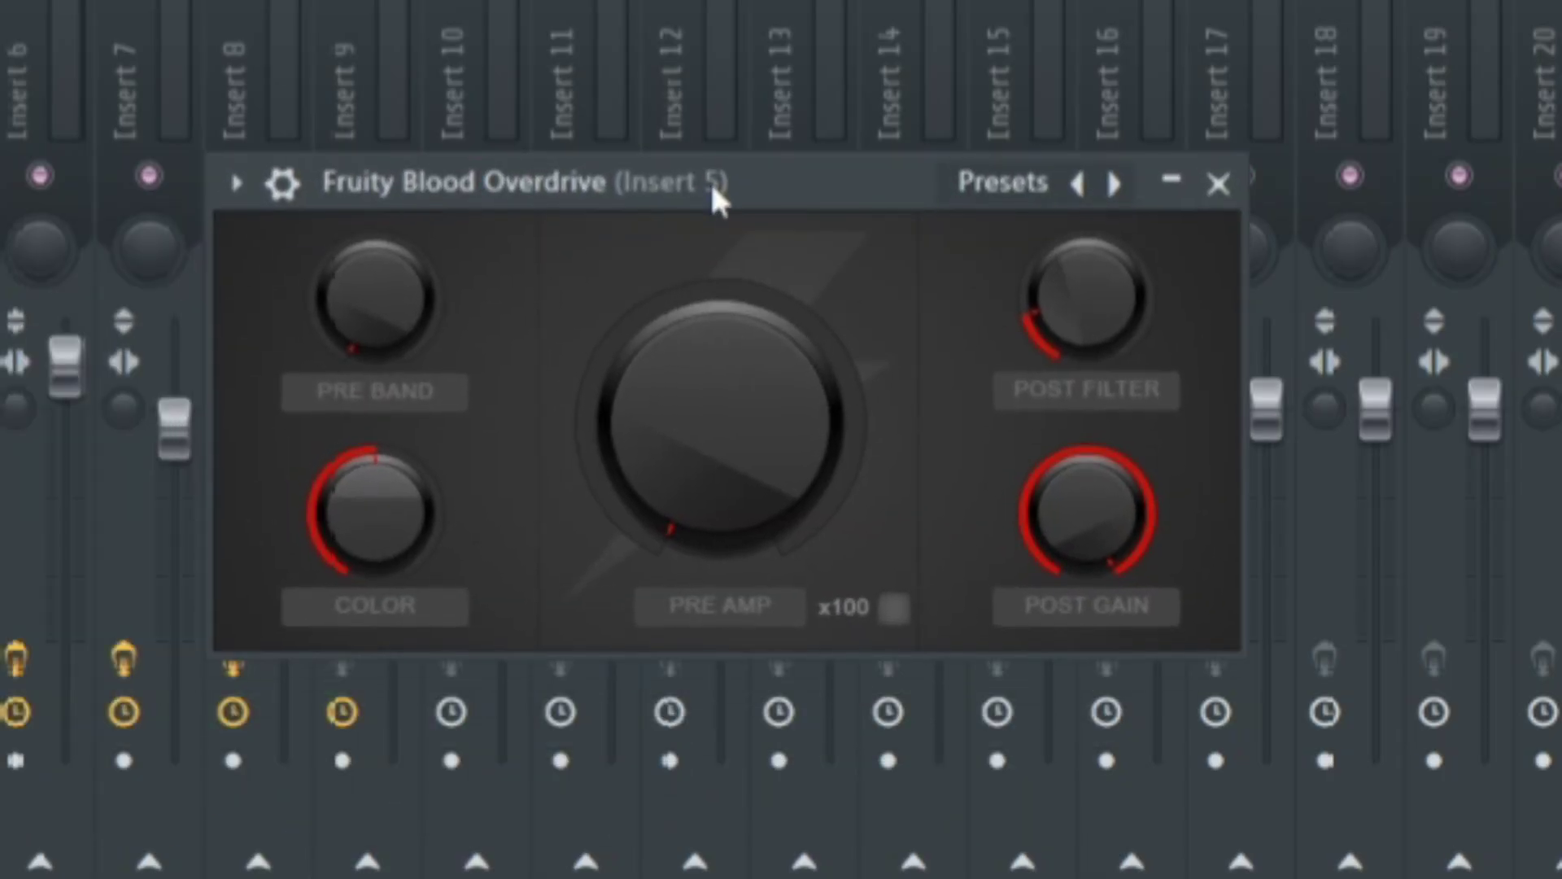
Examine the Fruity Blood Overdrive settings on mixer Insert 5, moving the plugin window aside
left_click_drag(712, 186, 670, 154)
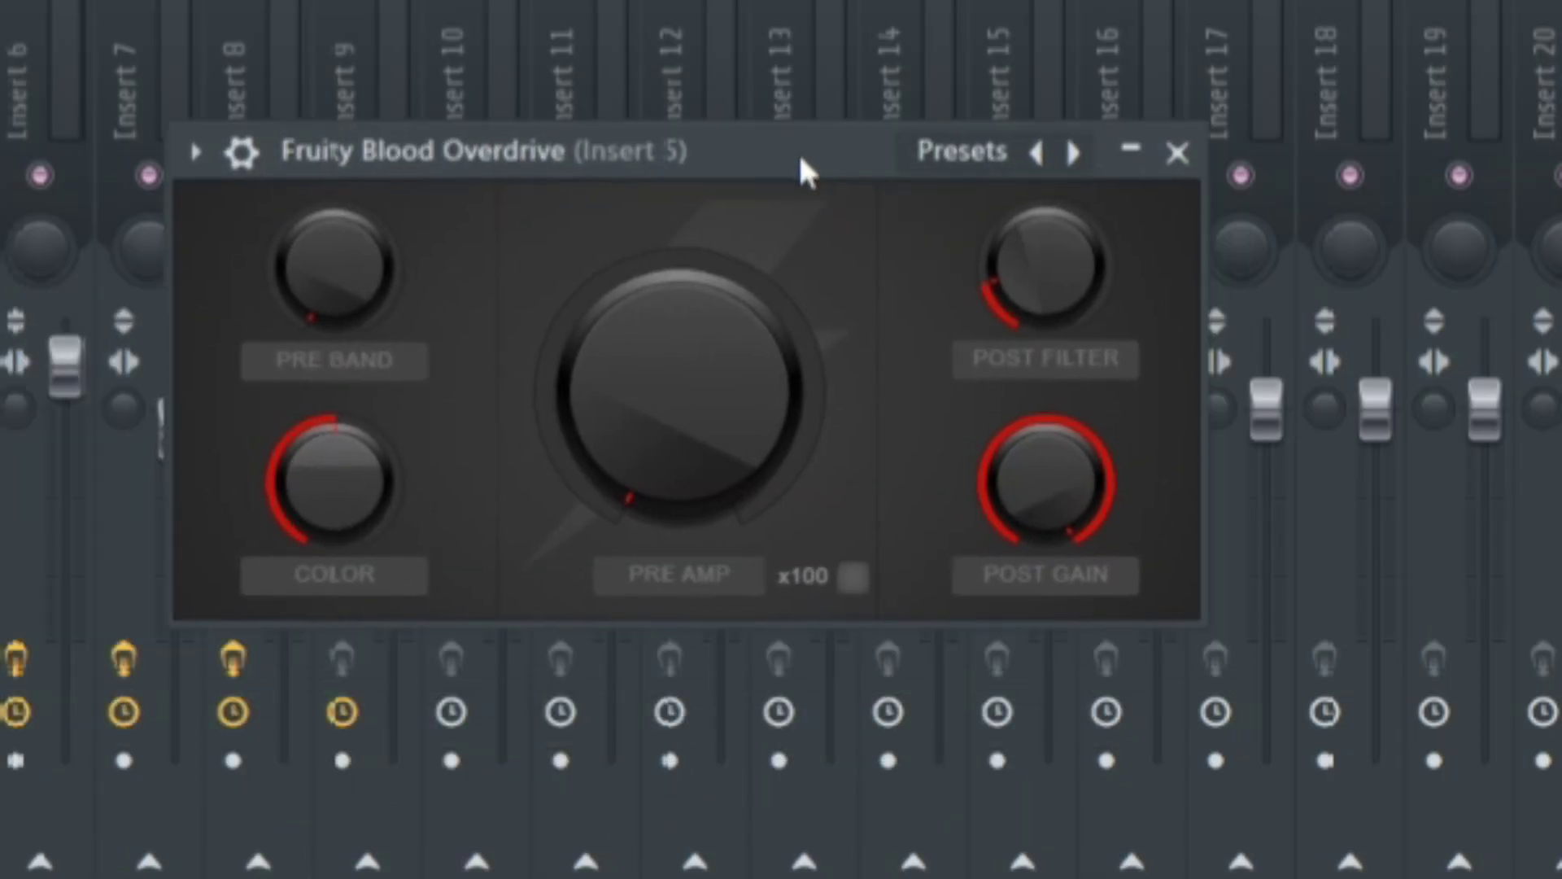
left_click_drag(800, 157, 812, 135)
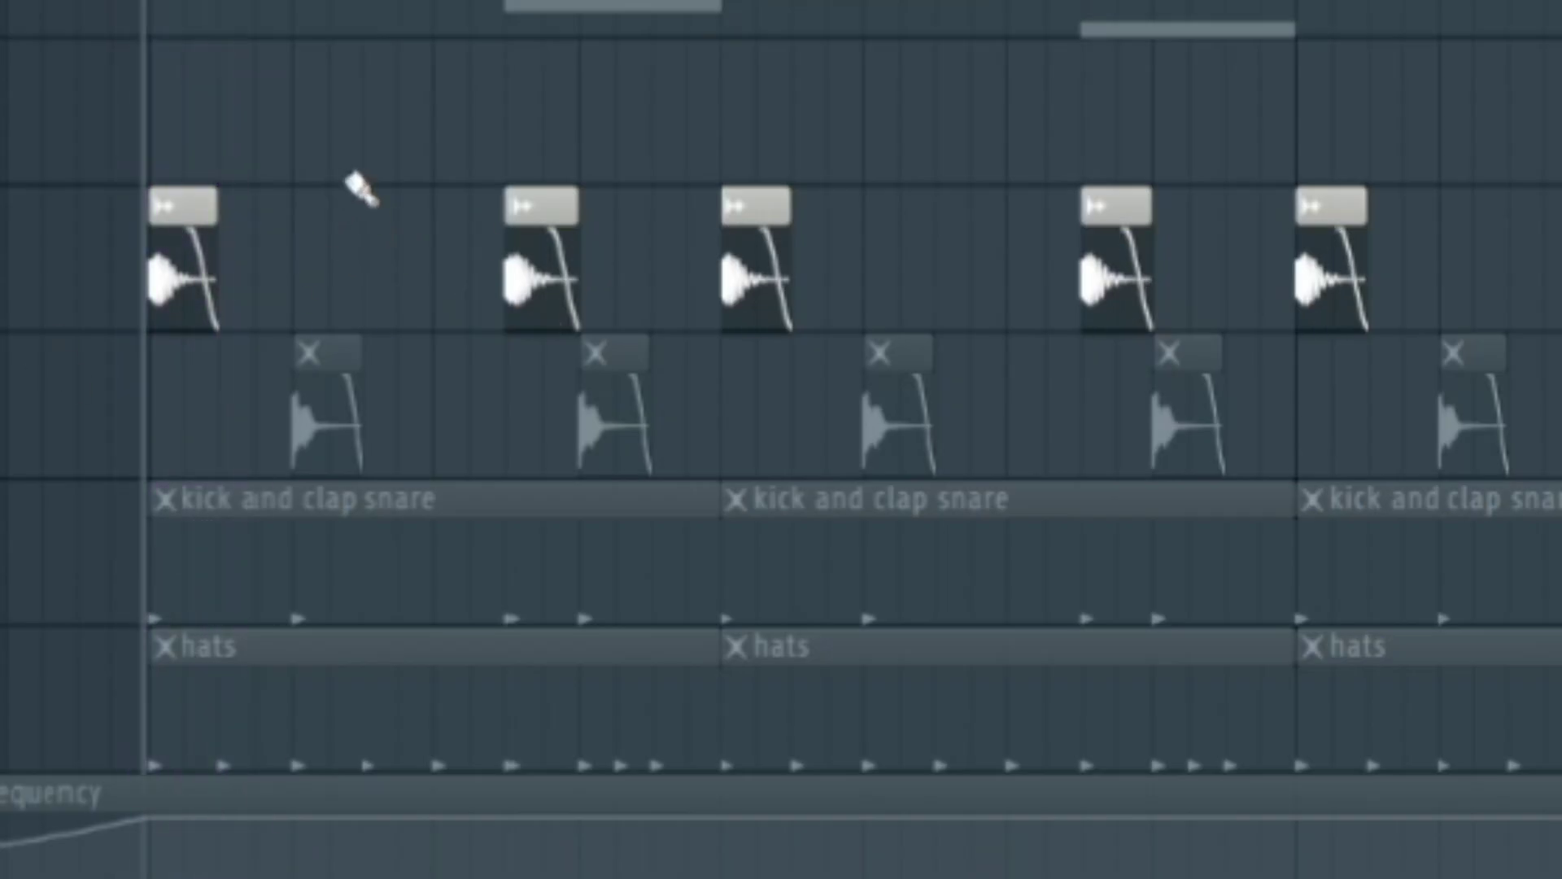
Play back the kick and snare clips in the playlist separately and together, with the other tracks muted
key("space")
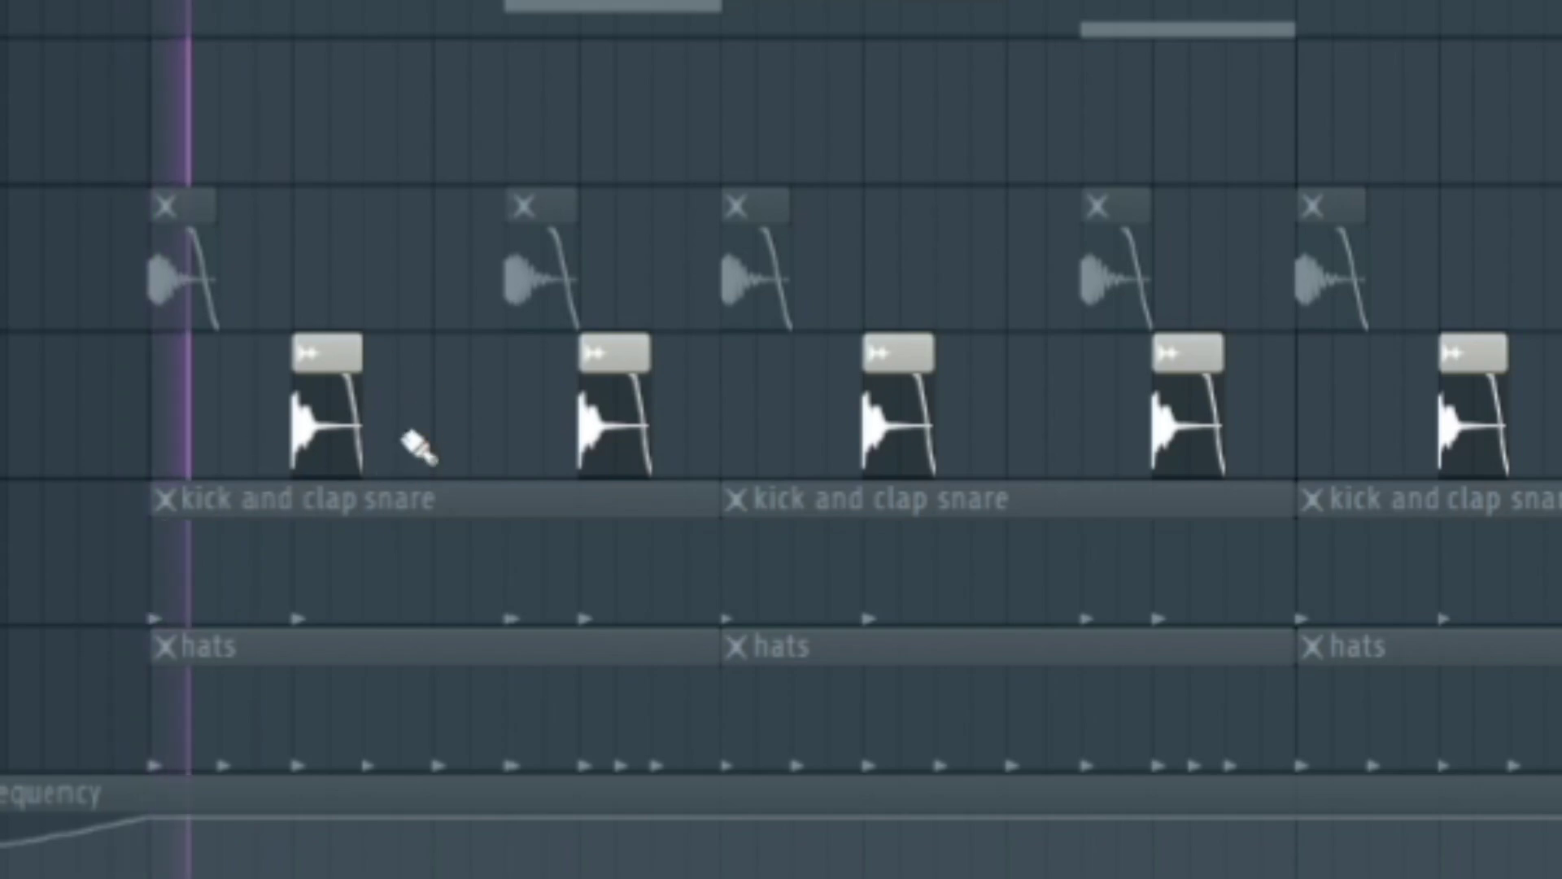
key("space")
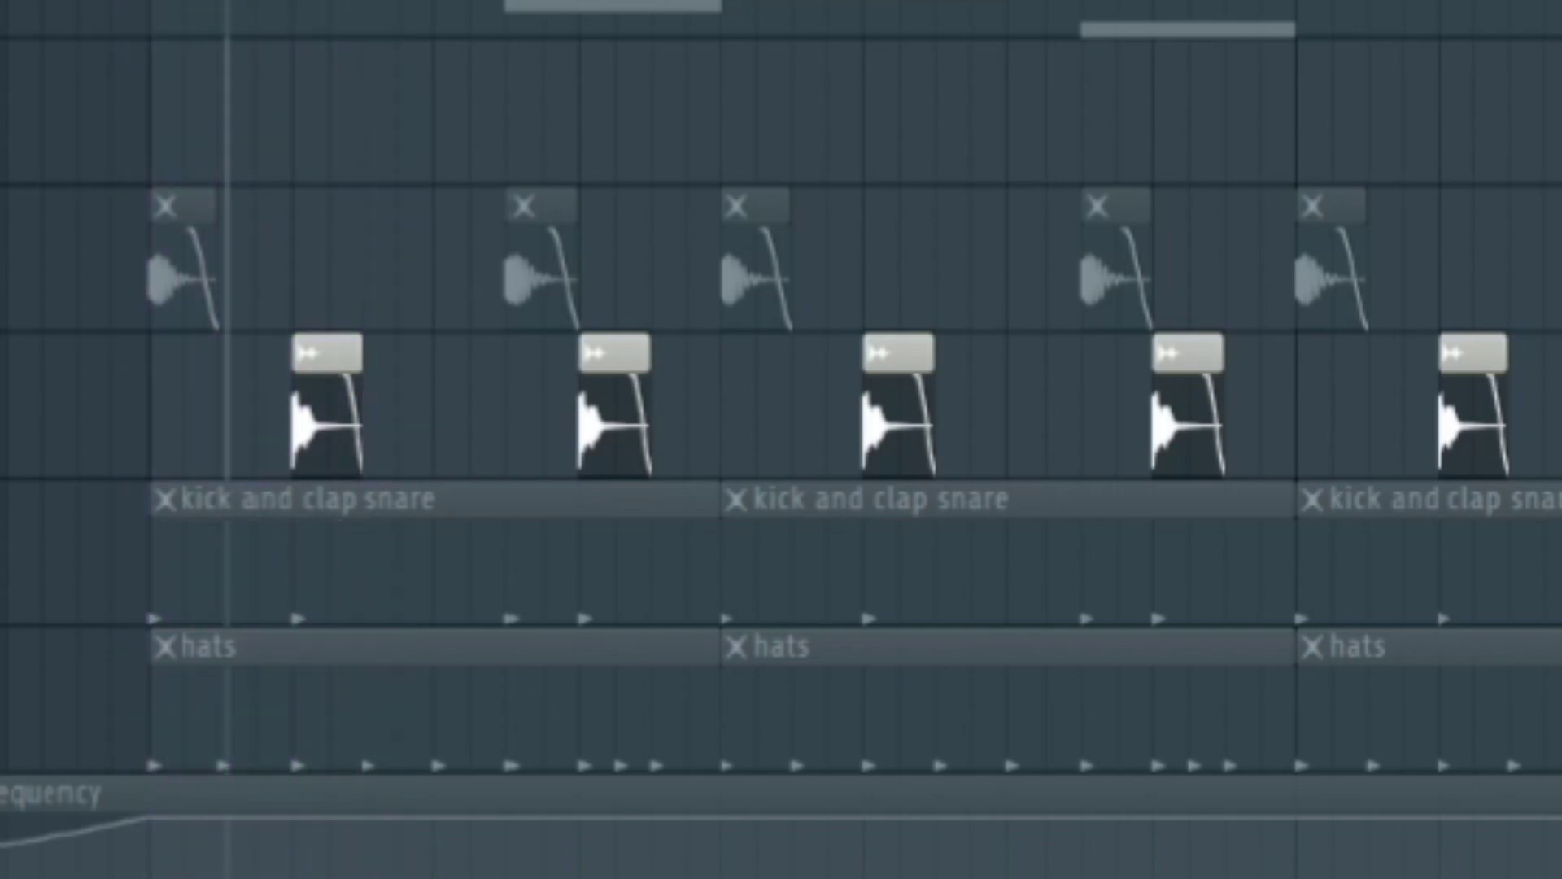
key("space")
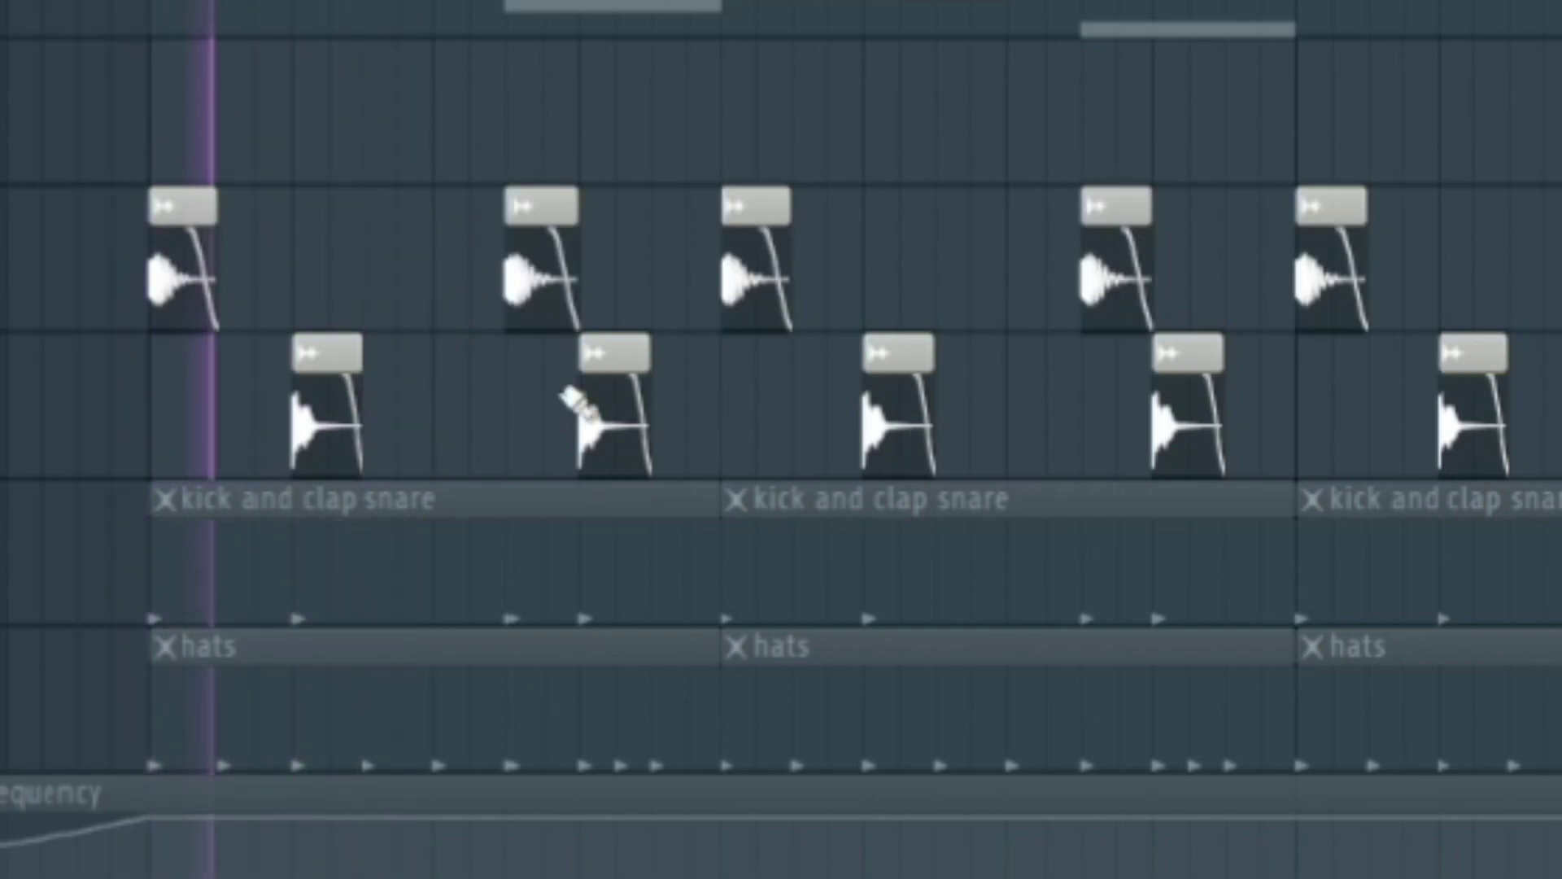
key("space")
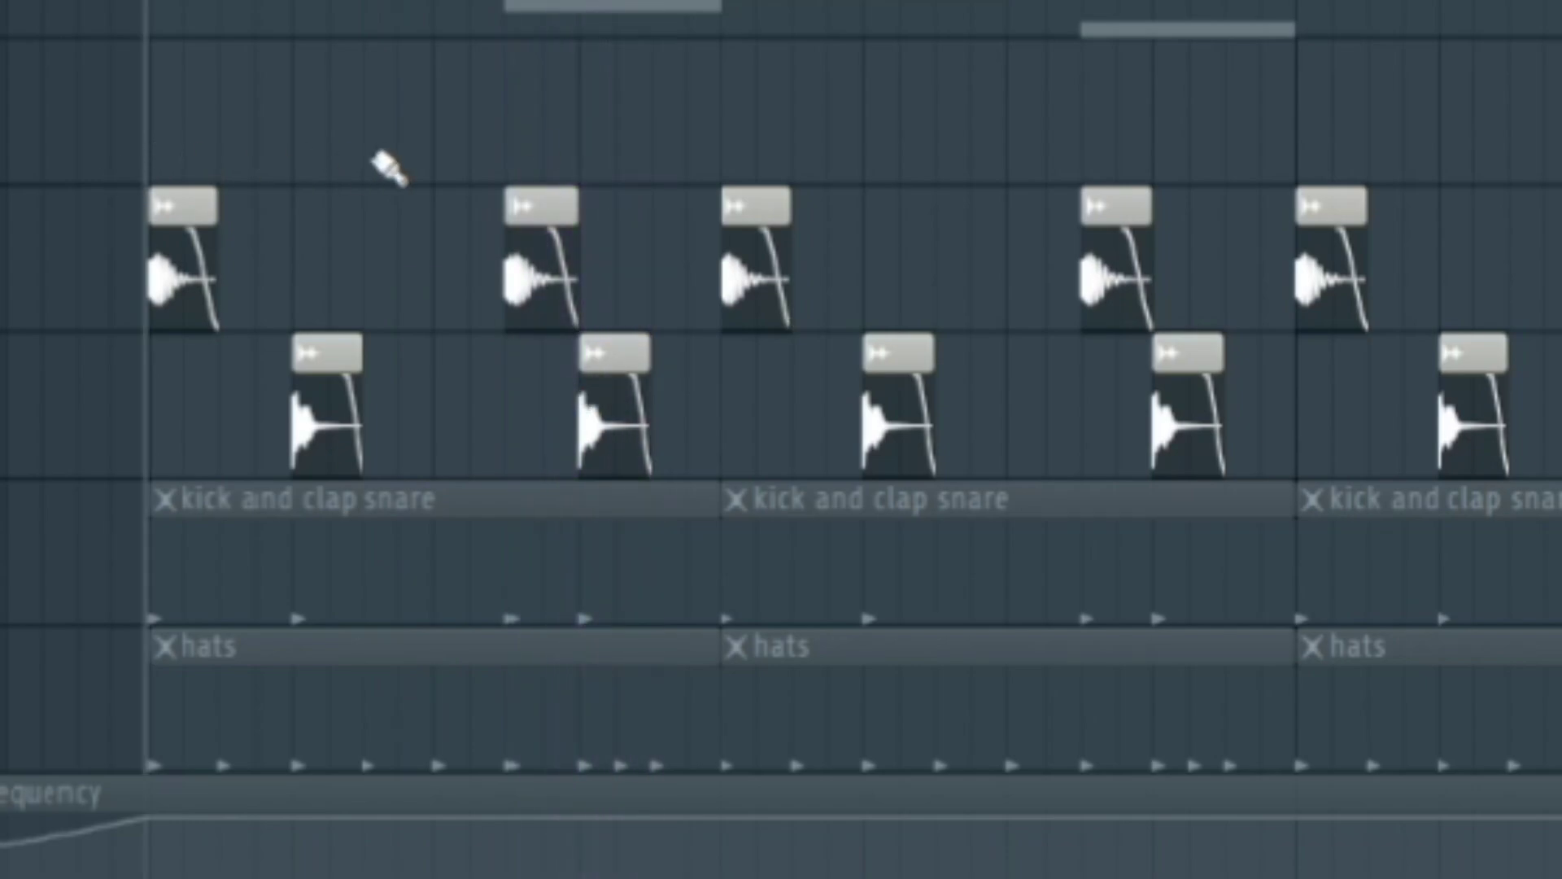
Play the kick and clap snare pattern and audition its clap and Snare (13) layers individually in the channel rack
key("F6")
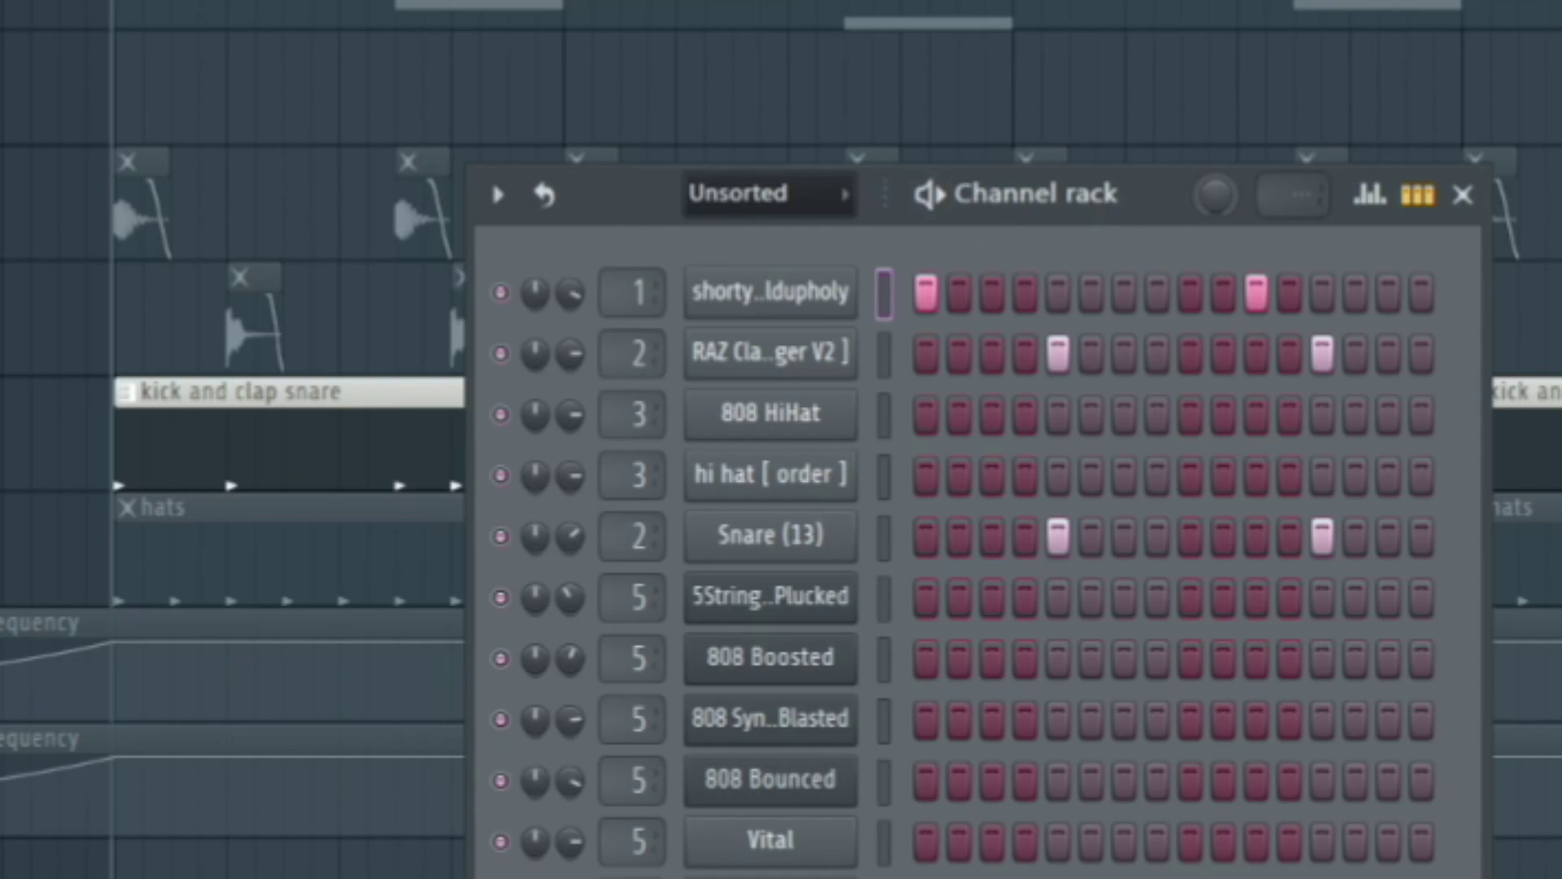
key("space")
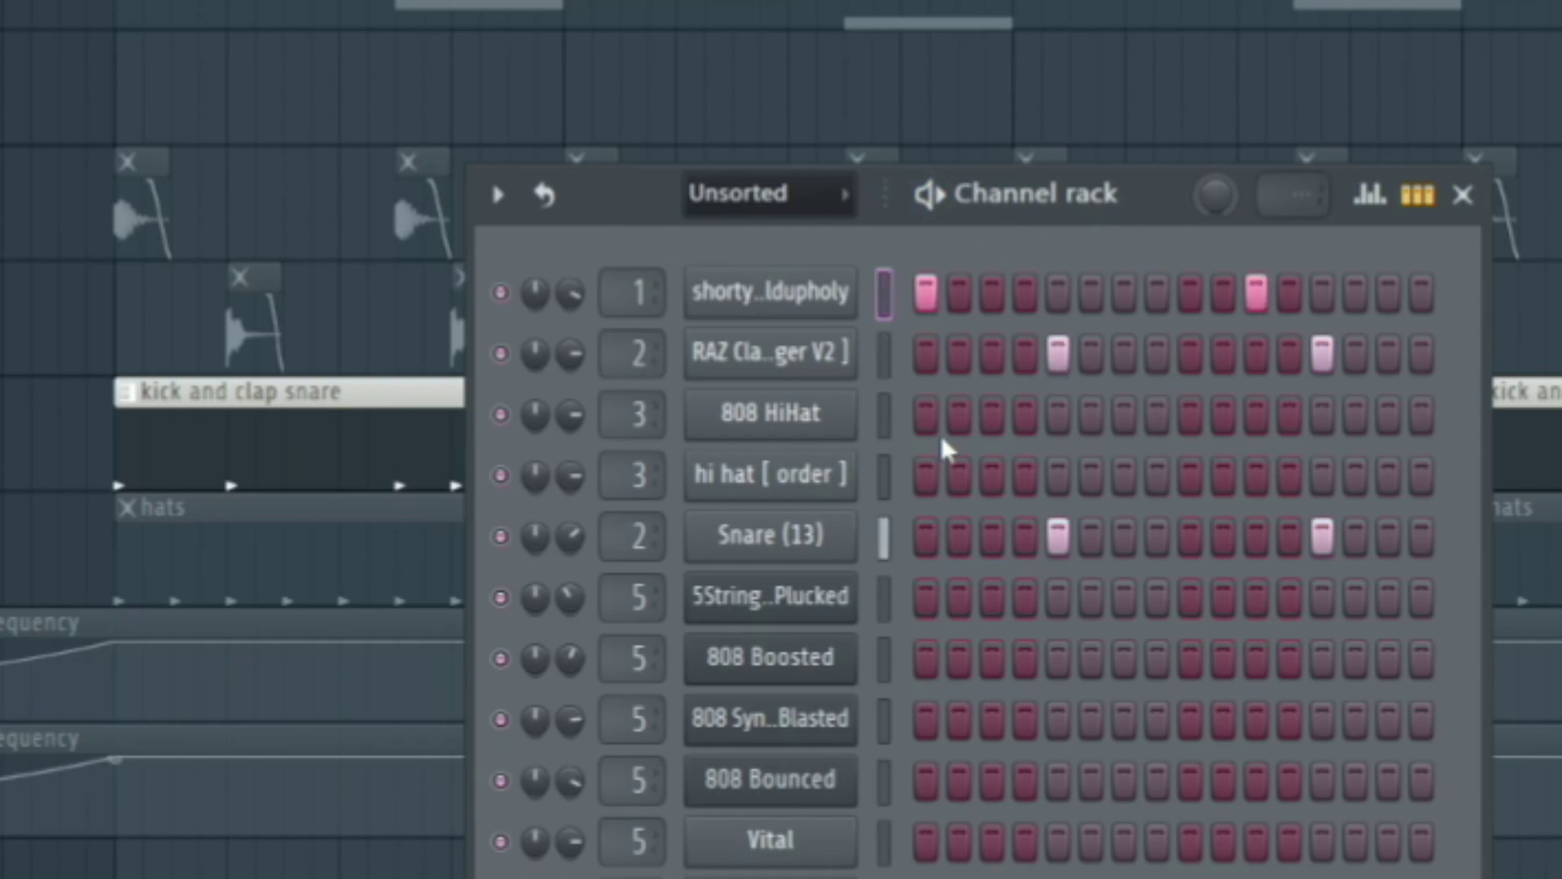
left_click(501, 536)
key("space")
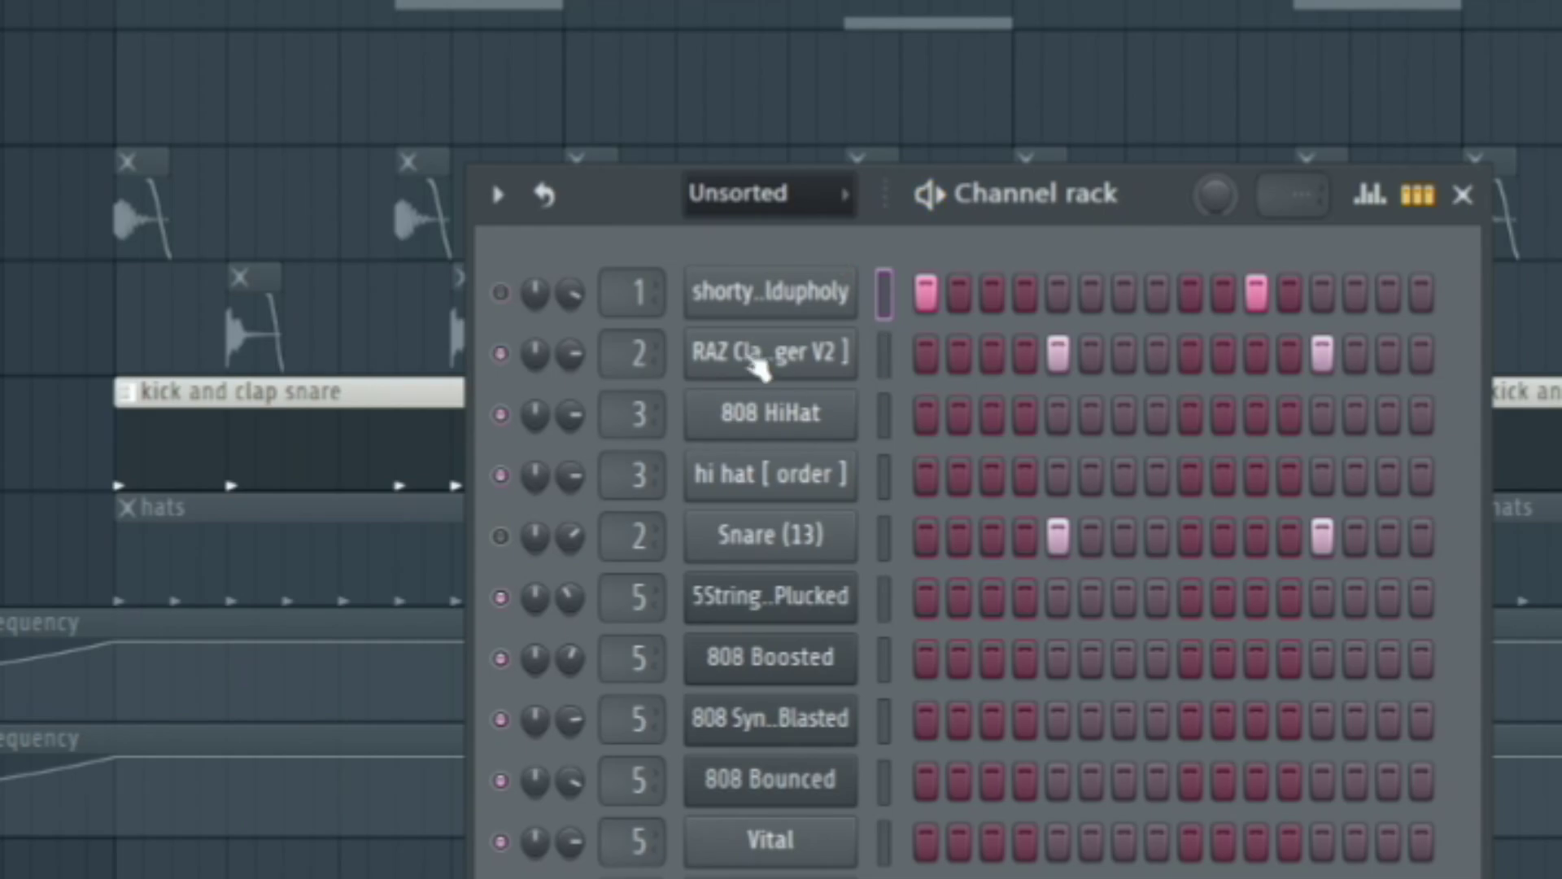
left_click(500, 536)
left_click(501, 353)
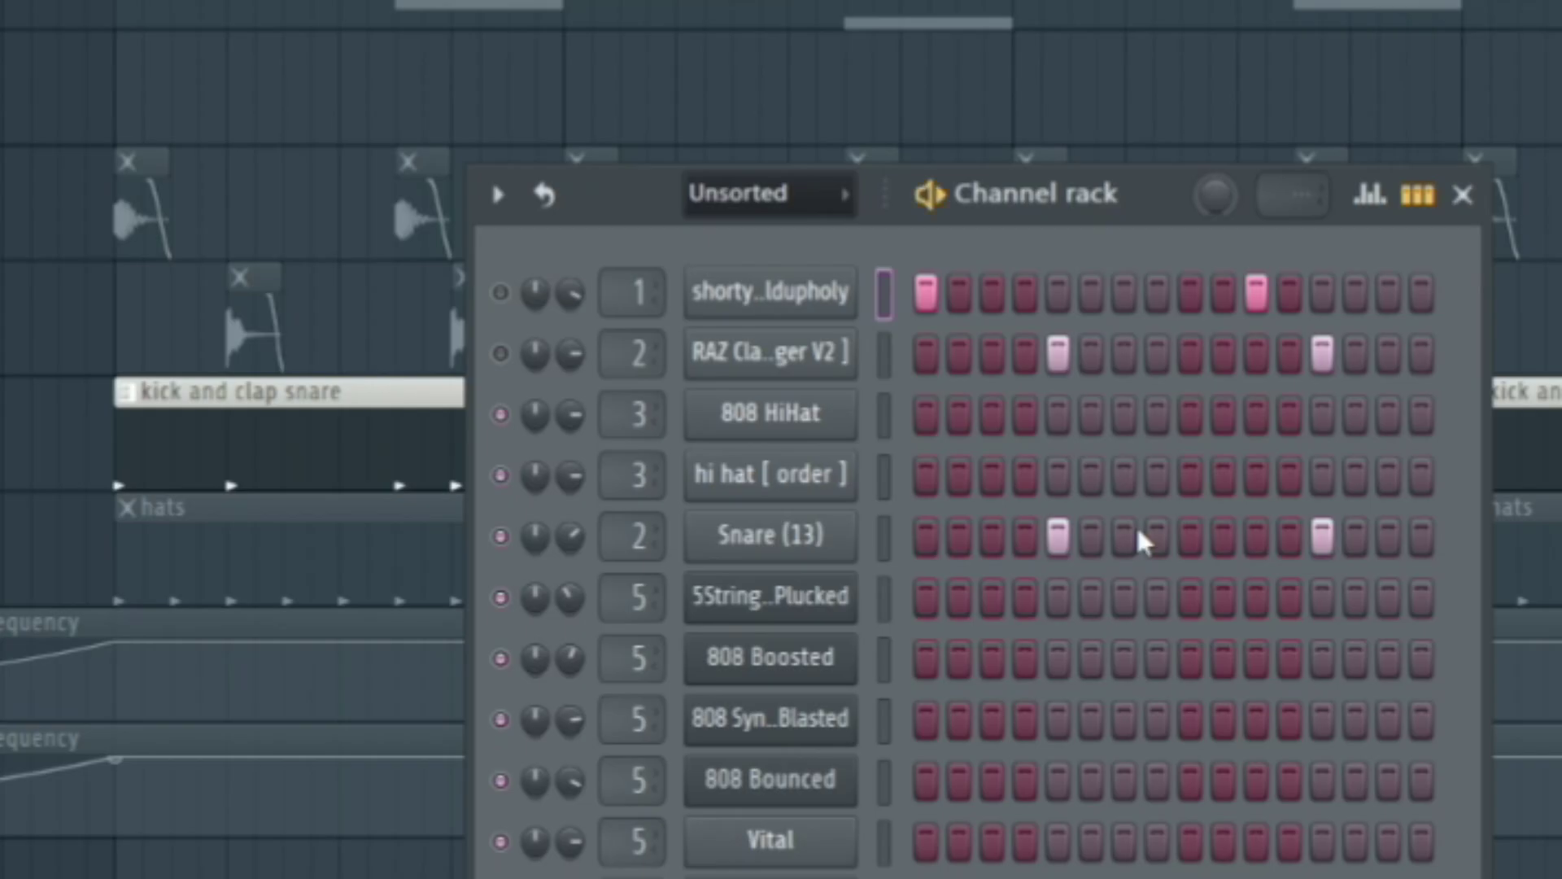
key("F6")
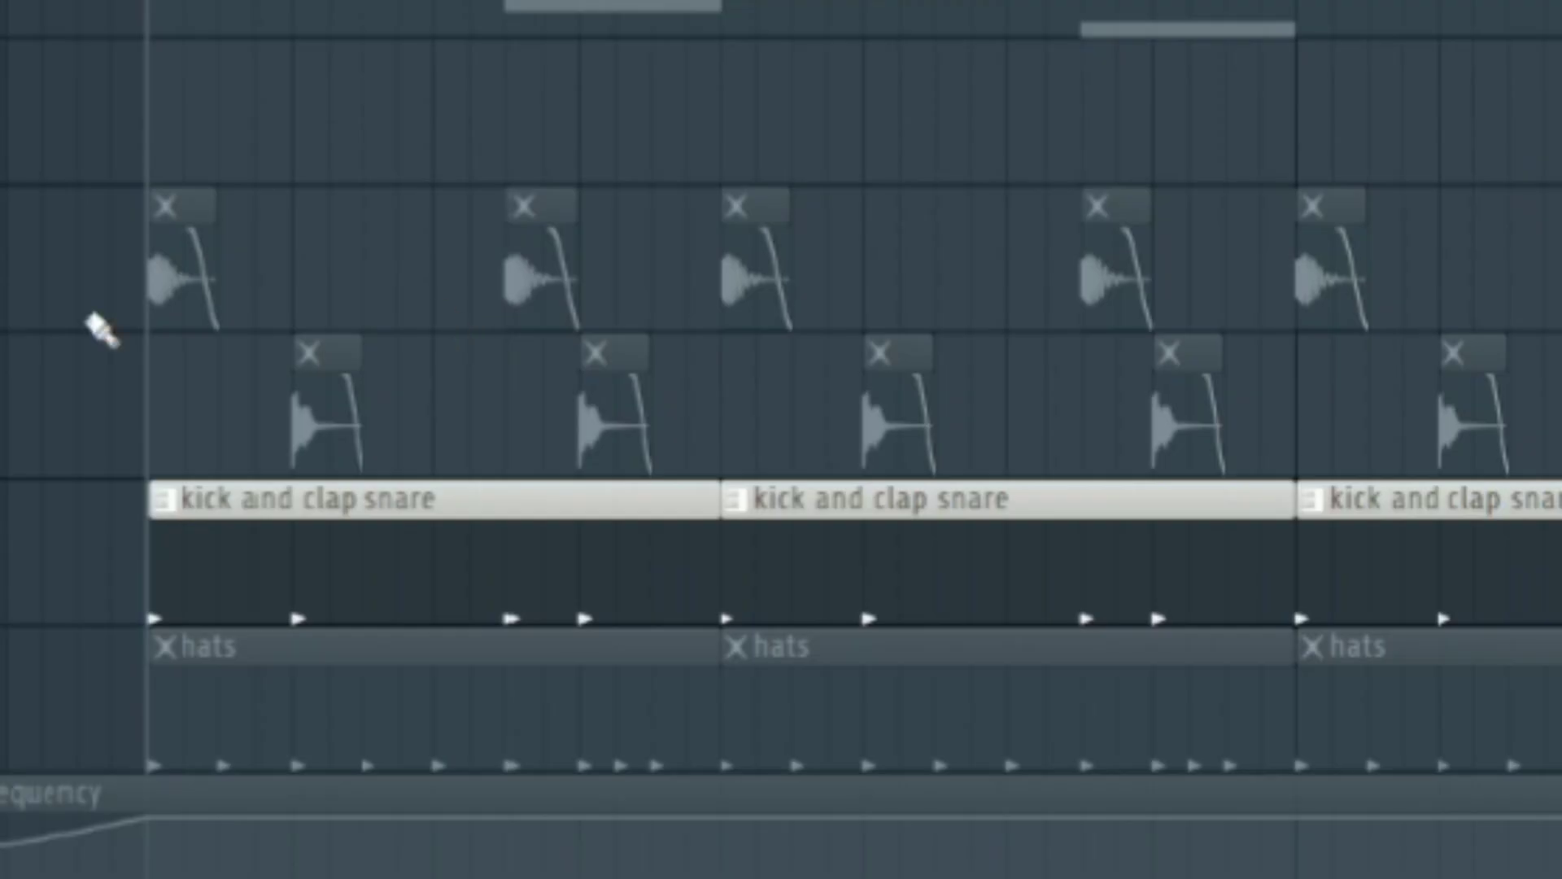
Play the hats pattern and audition its layered 808 HiHat and hi hat [ order ] channels
left_click(2, 439)
left_click(1, 259)
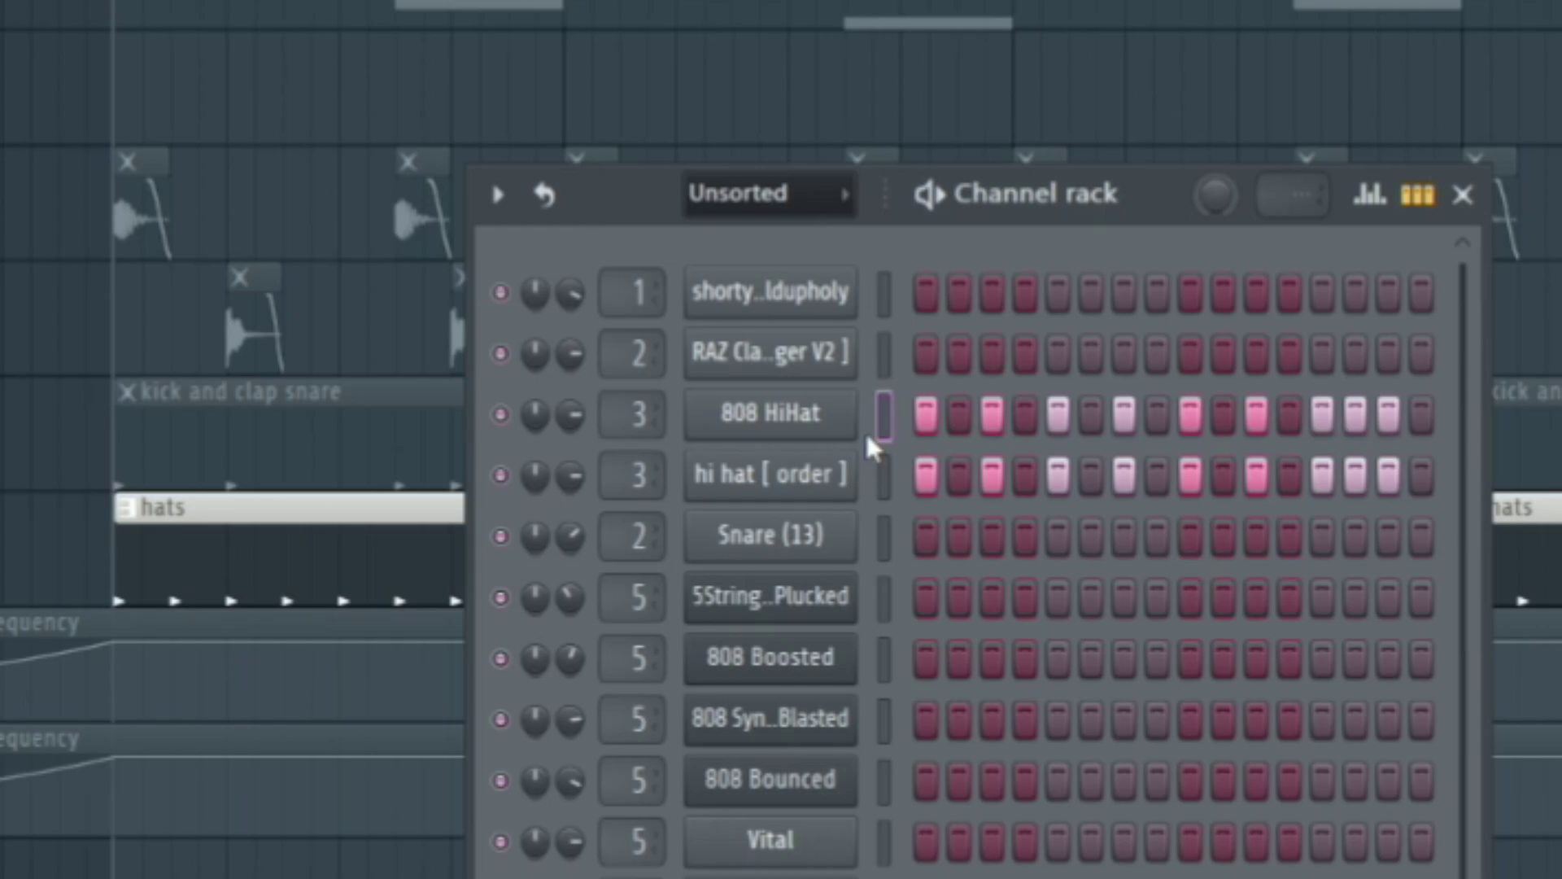
left_click(867, 438)
key("space")
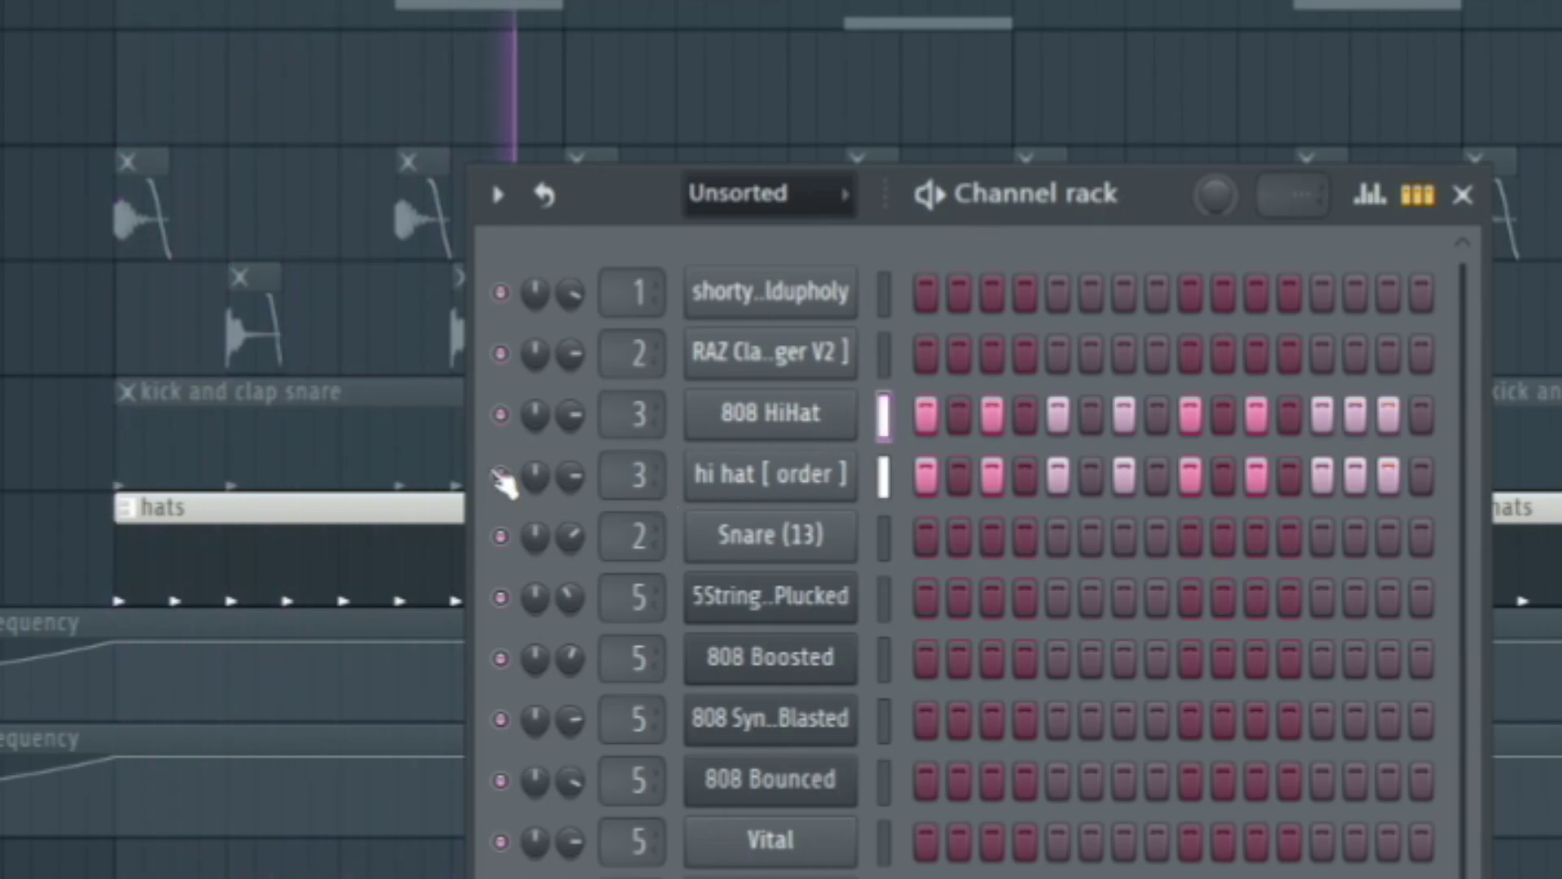
key("space")
right_click(770, 413)
left_click(1203, 471)
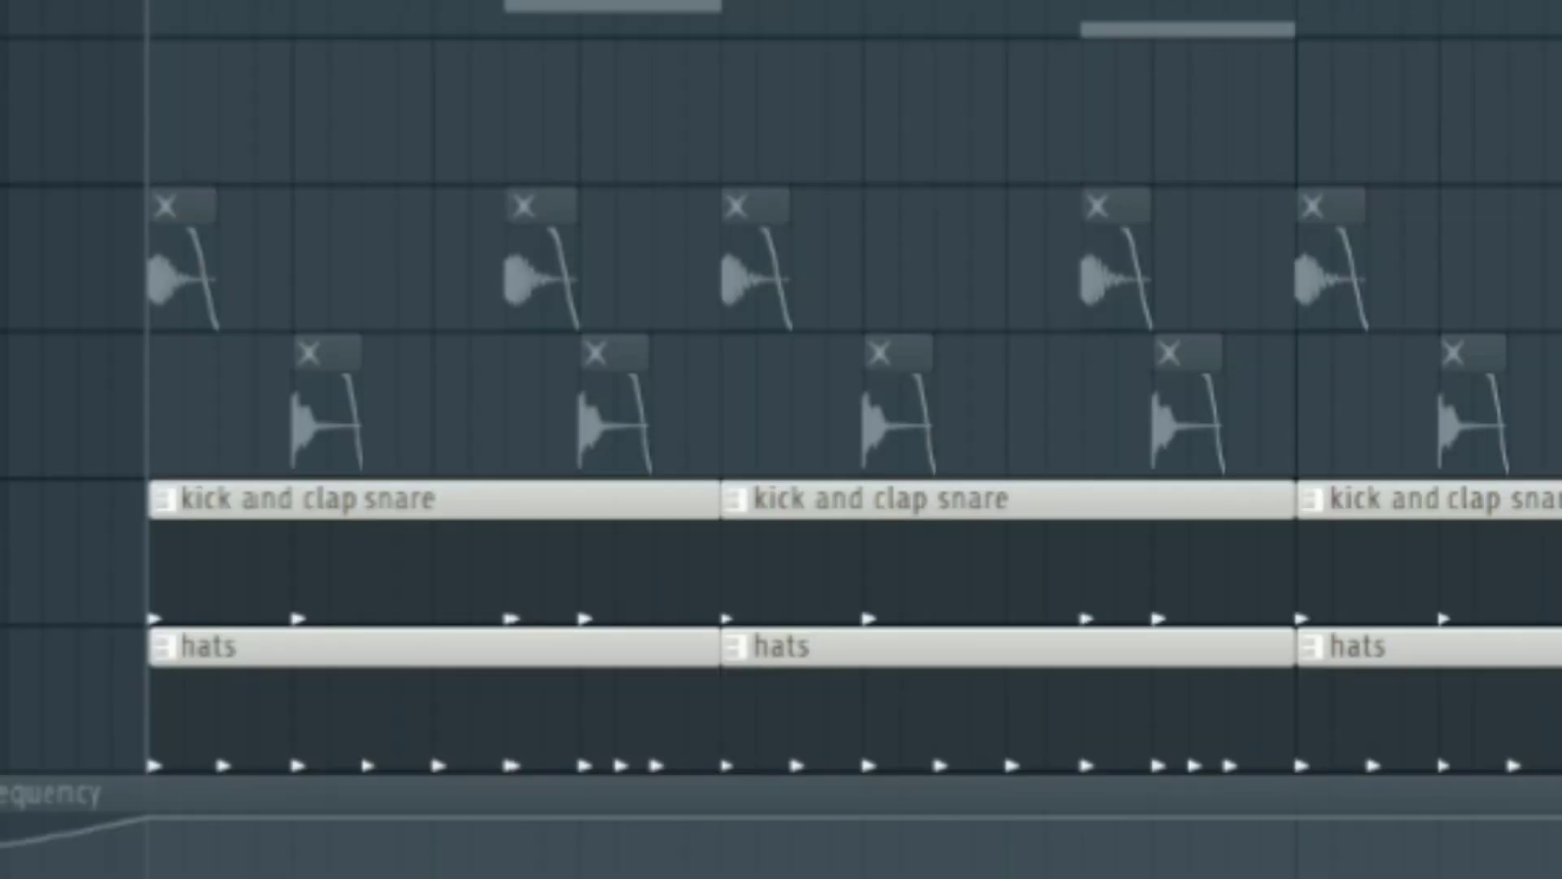
Unmute the kick and snare tracks, play all drums together, and examine Fruity Blood Overdrive on mixer Insert 1
left_click(2, 406)
left_click(2, 261)
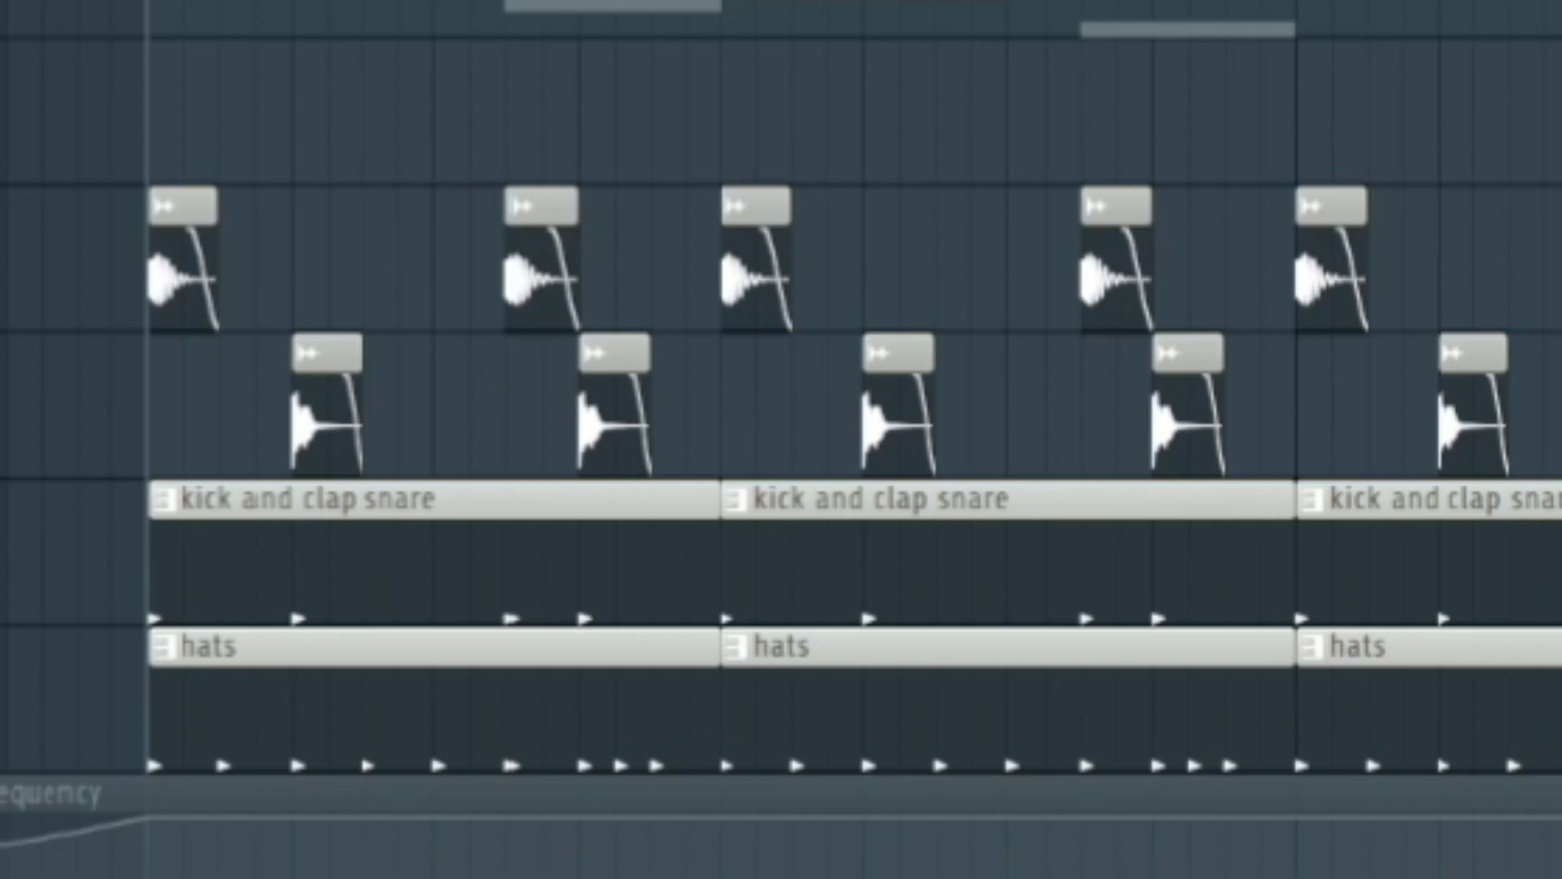
key("space")
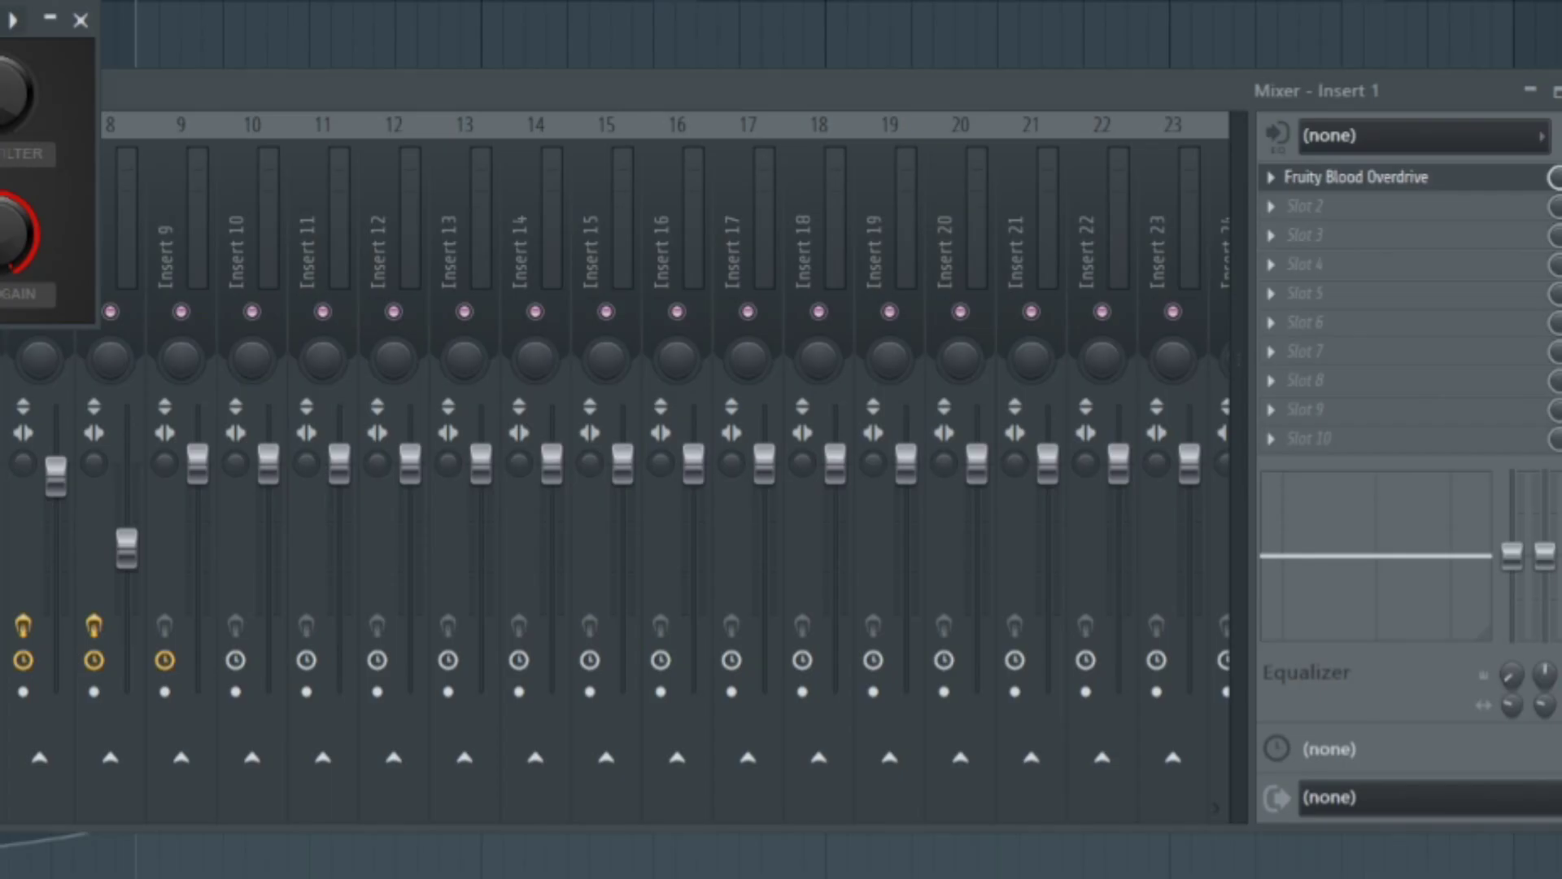
left_click_drag(0, 27, 421, 215)
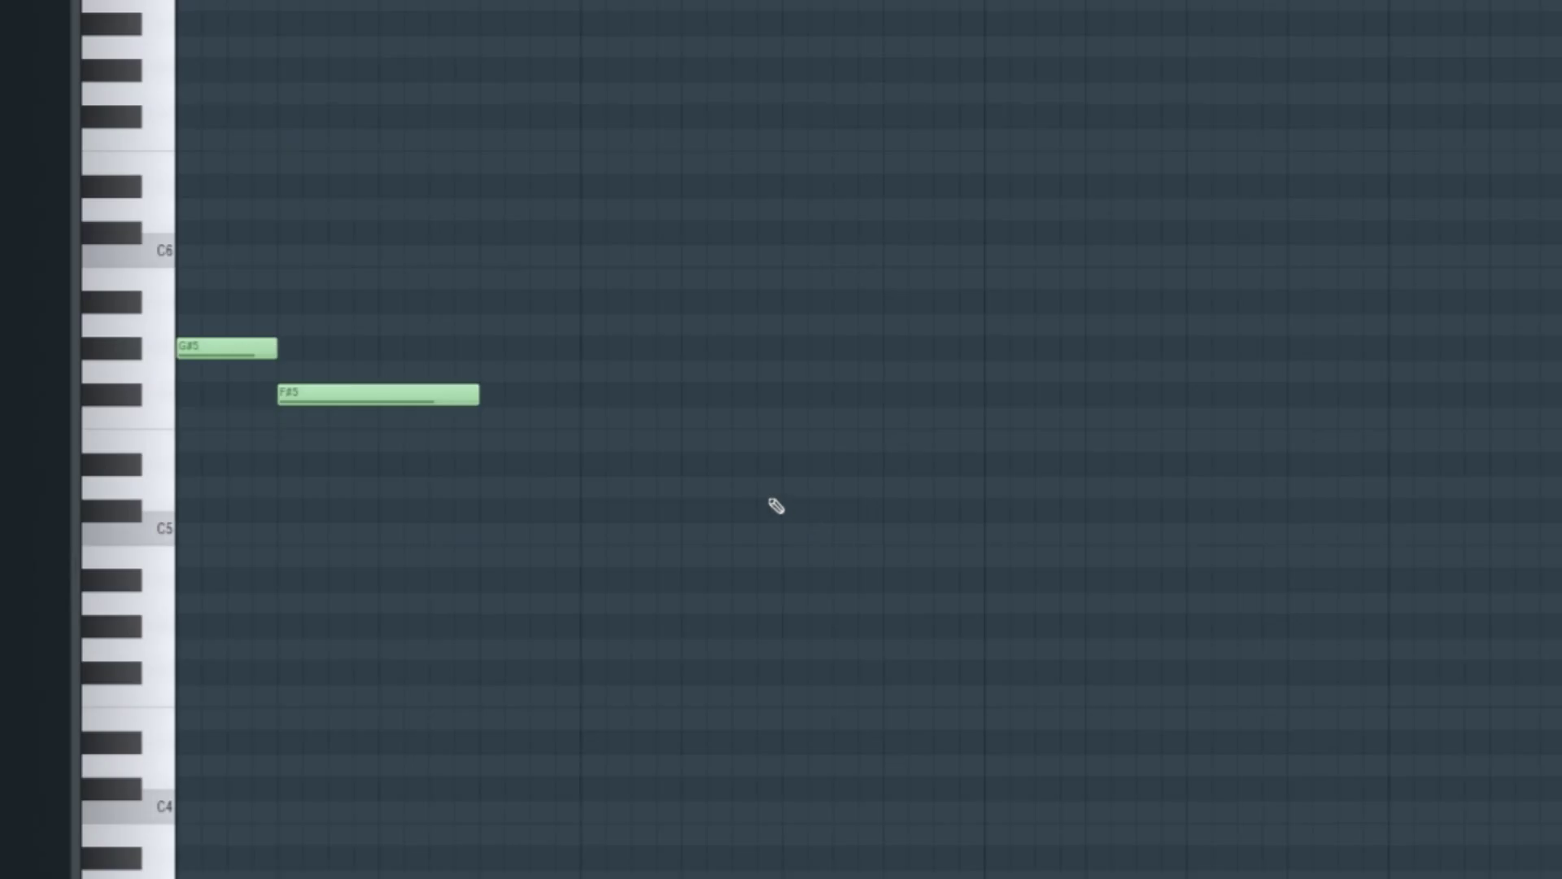
Play back the weird bg thing and perc fx patterns, examining their notes, velocities and FLEX presets TalkBox Wah and Life Droplet
key("space")
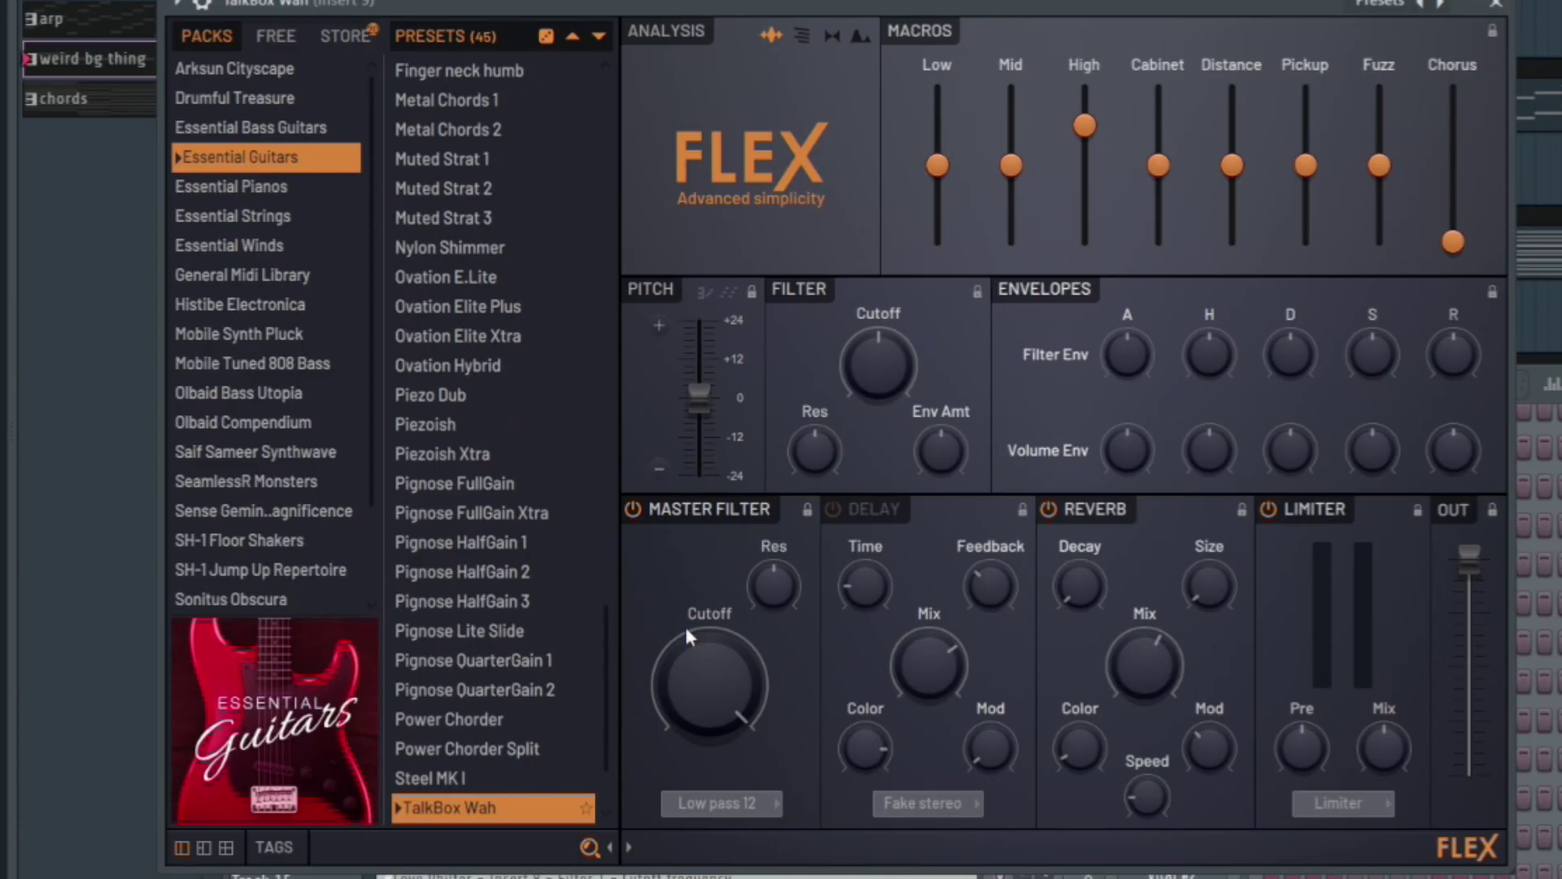
scroll(472, 787, "down", 1)
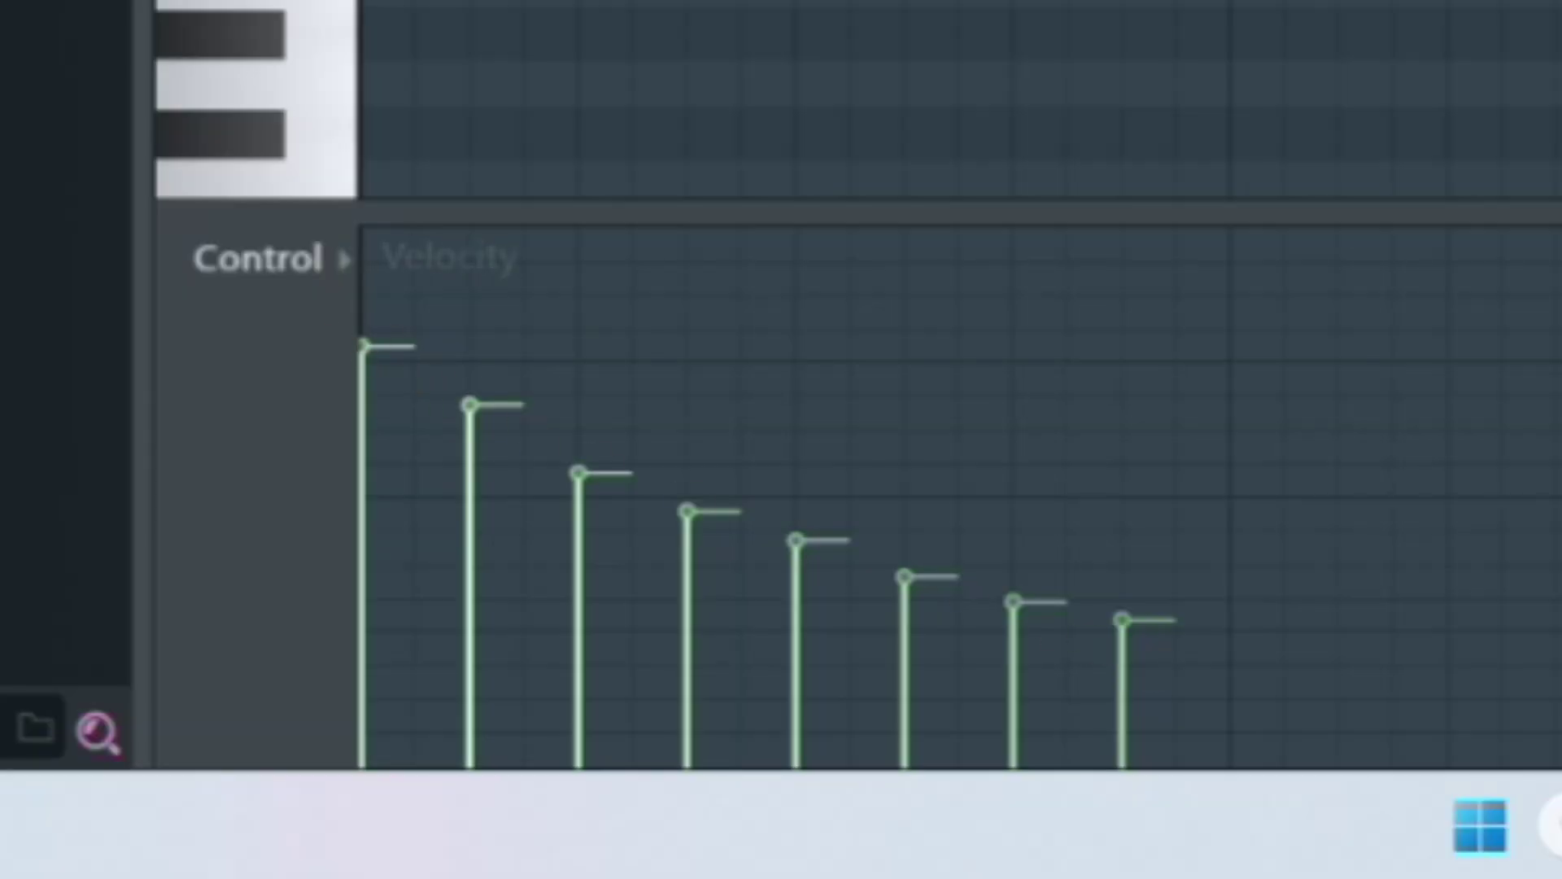
key("space")
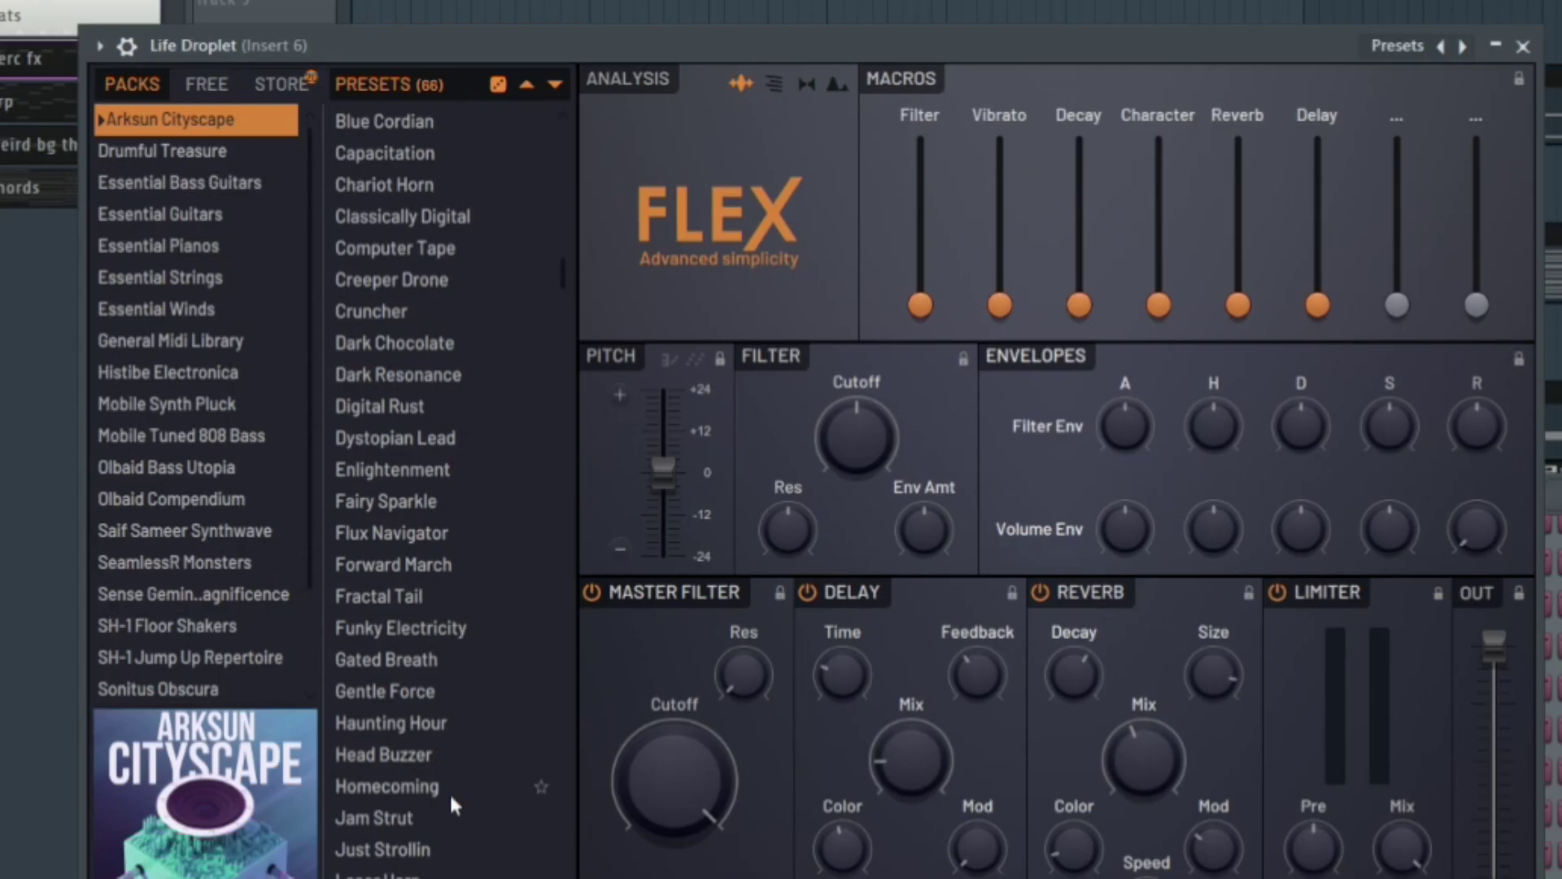
scroll(450, 792, "down", 4)
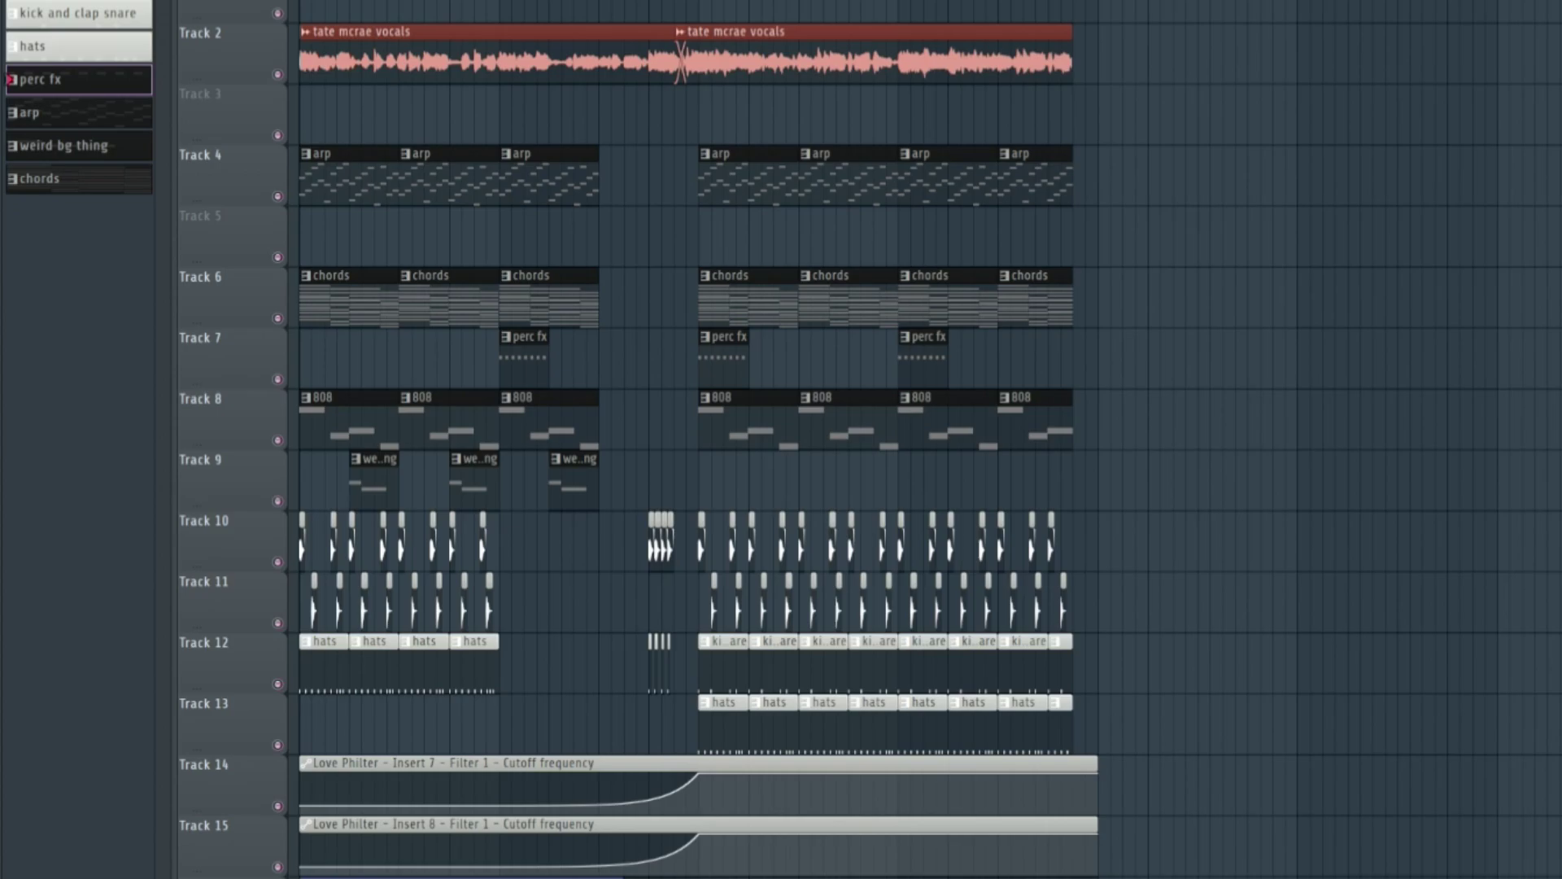
Highlight the first and second sections of the playlist arrangement in turn to compare their structure
left_click_drag(661, 8, 258, 686)
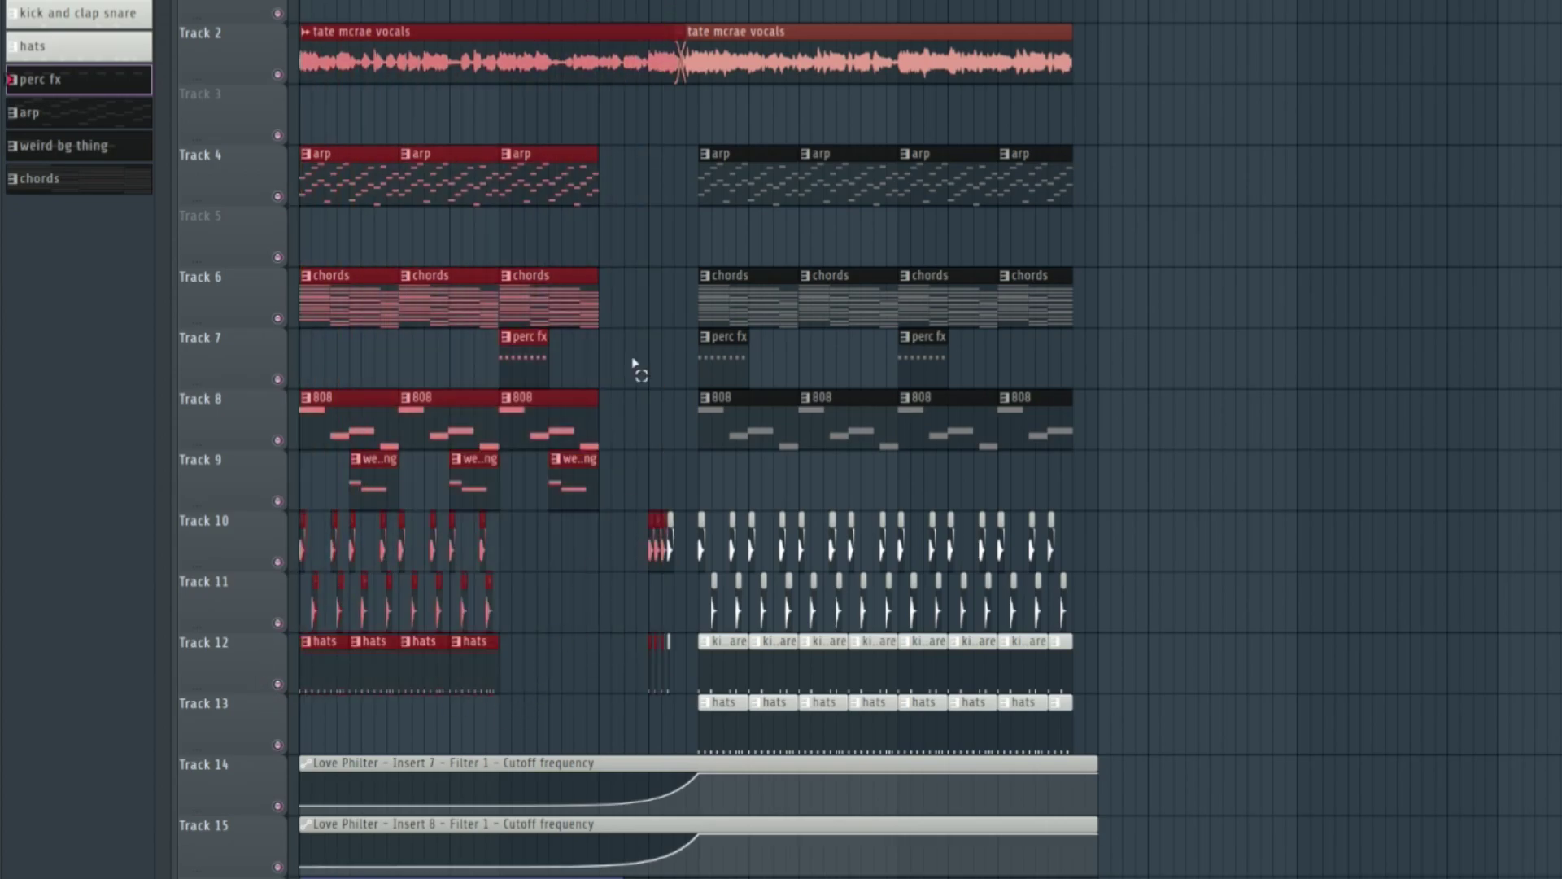
left_click(362, 237)
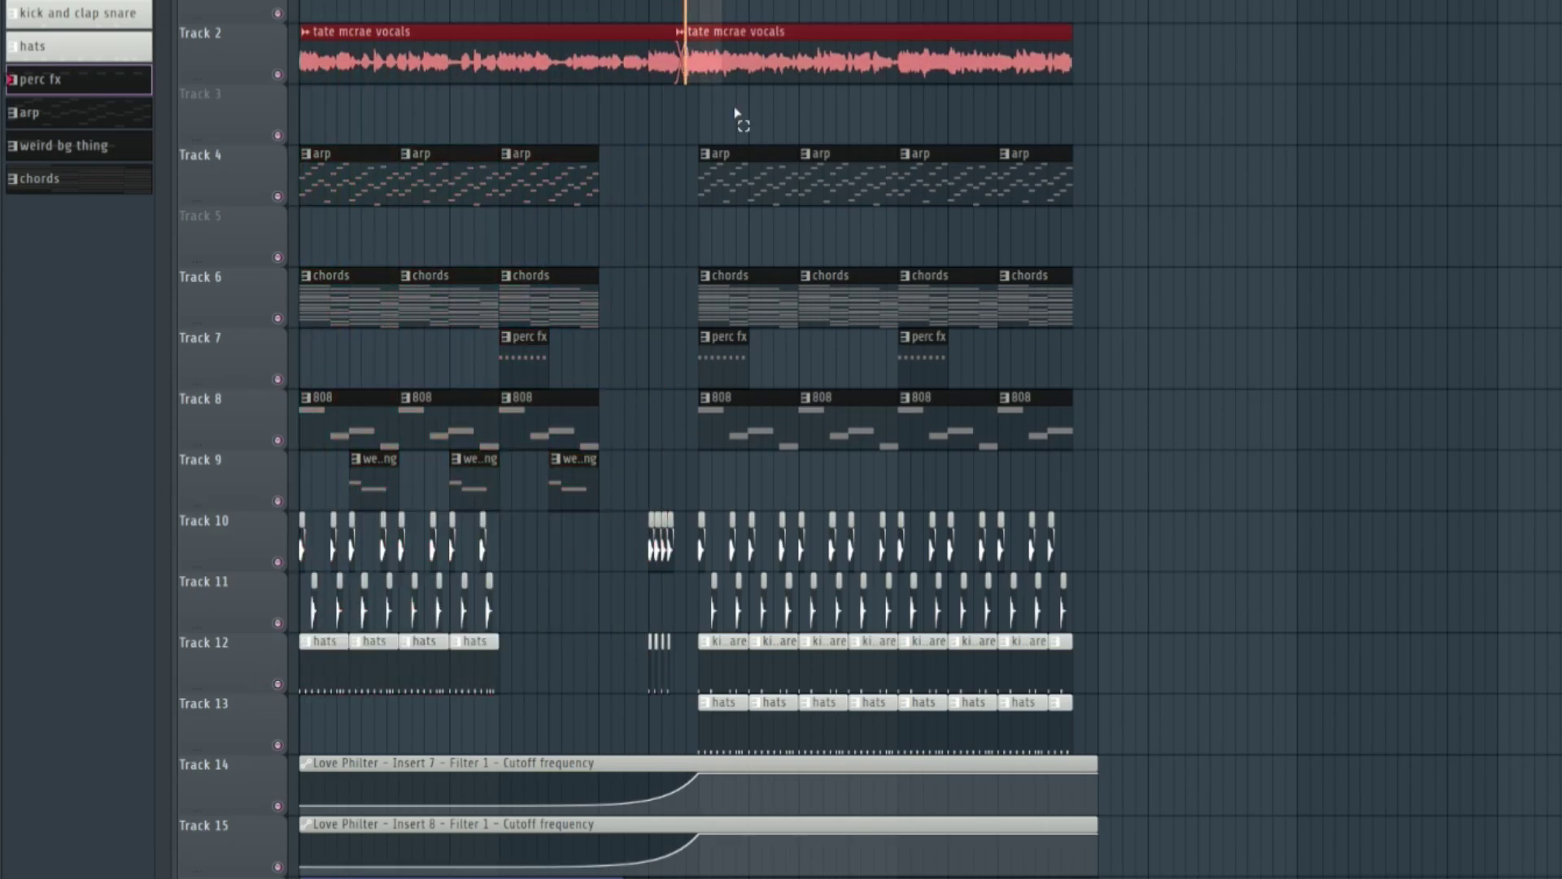
left_click_drag(687, 4, 1241, 842)
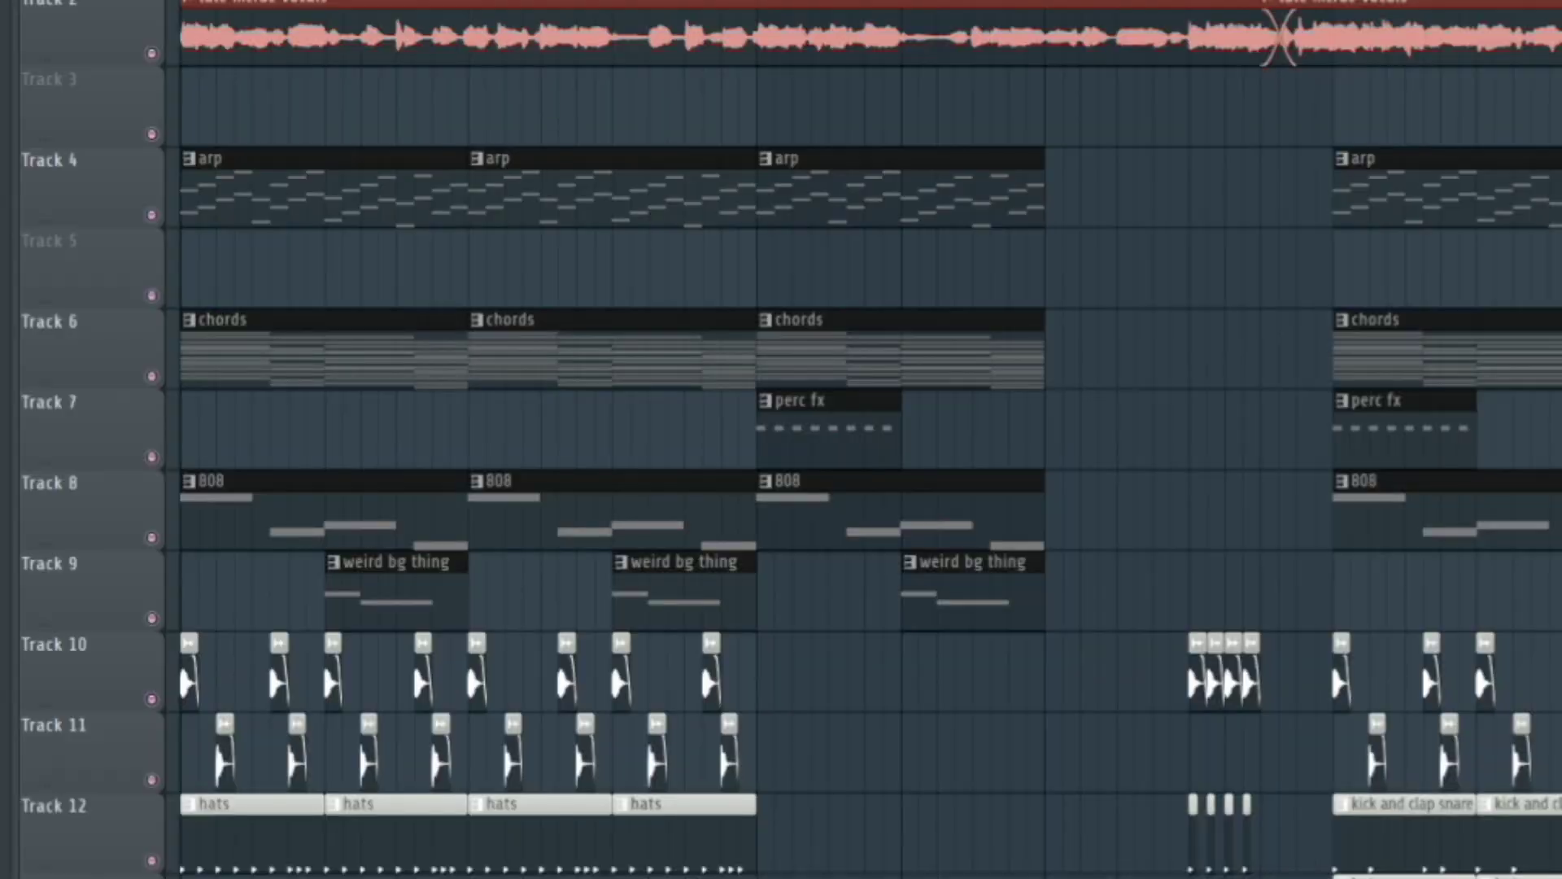
Highlight the arp, chords and 808 clips in the arrangement's first section one track at a time
left_click_drag(1147, 214, 186, 203)
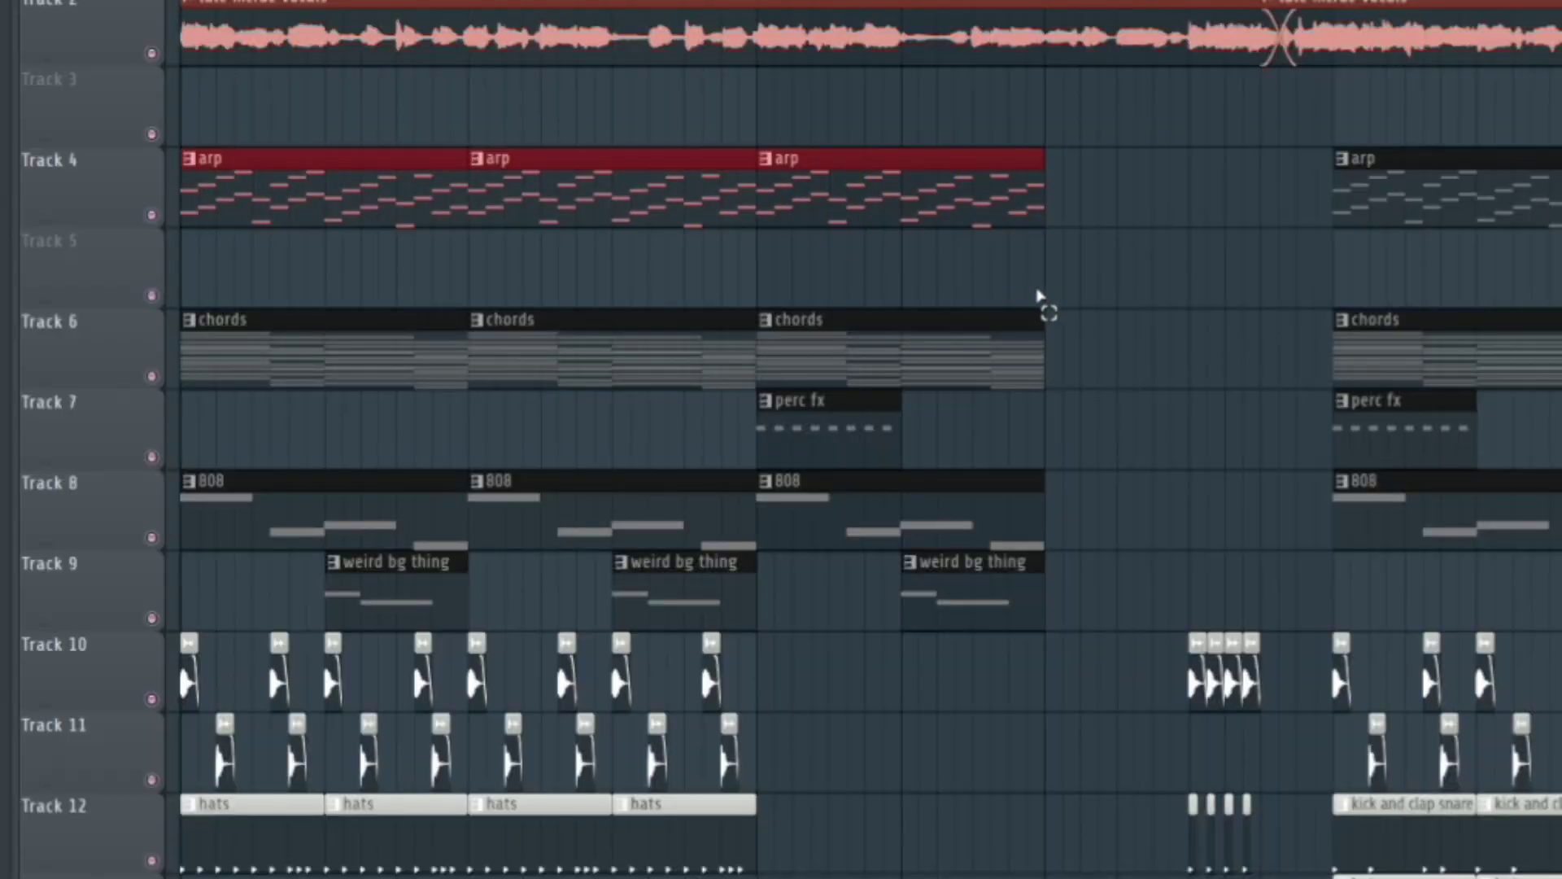
left_click_drag(1051, 300, 159, 375)
left_click_drag(1126, 491, 199, 498)
left_click(326, 452)
Examine the first section's kick, snare and hats clips against the second section's kick and clap snare clips
scroll(394, 423, "down", 2)
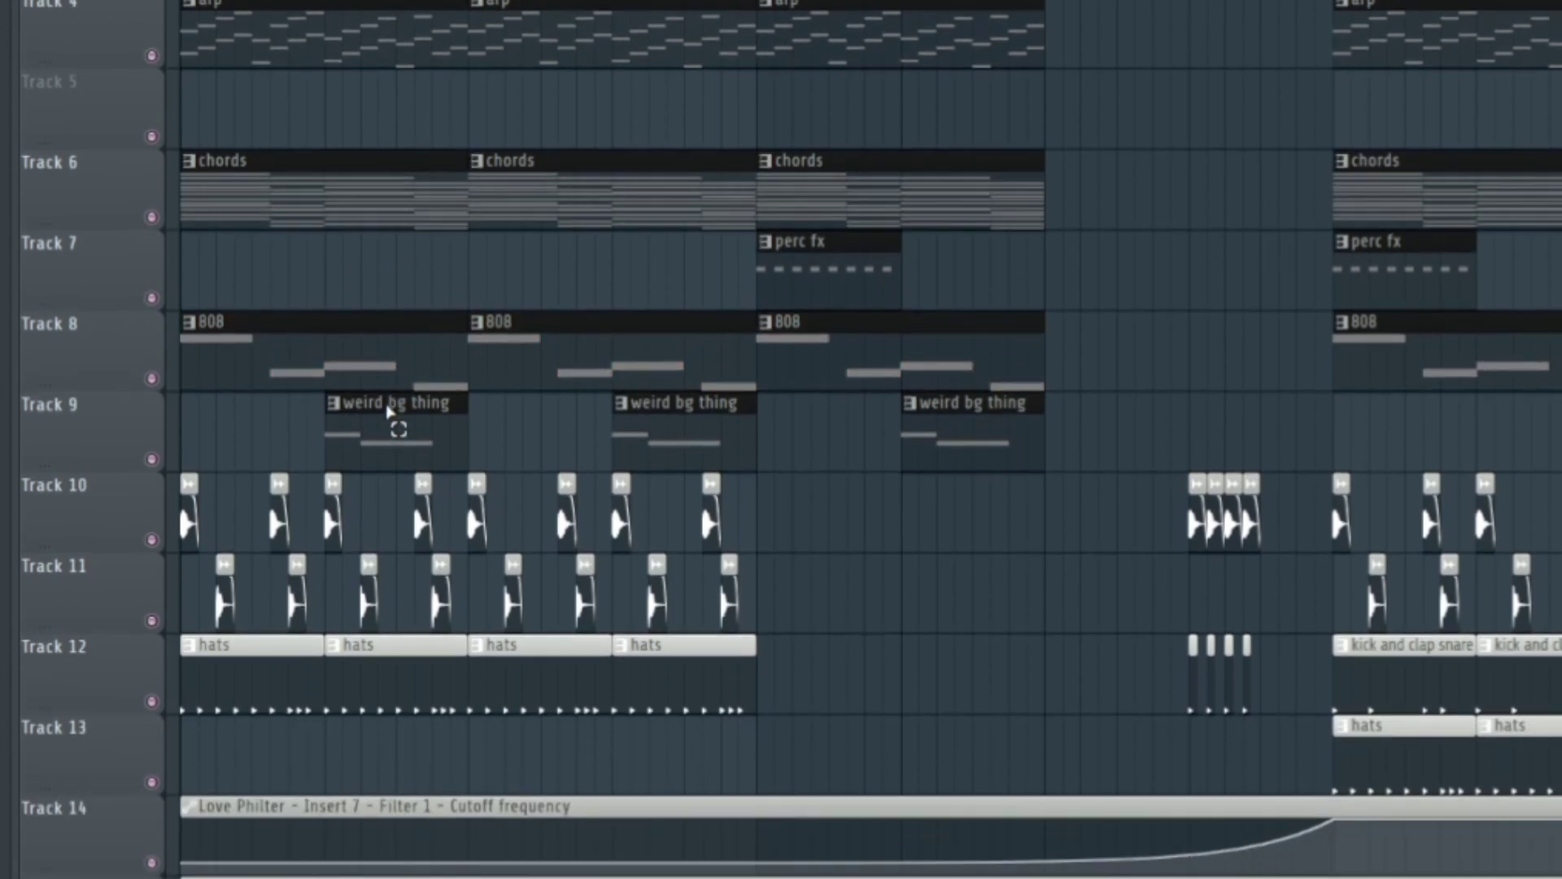
left_click_drag(838, 471, 175, 627)
left_click_drag(888, 675, 137, 681)
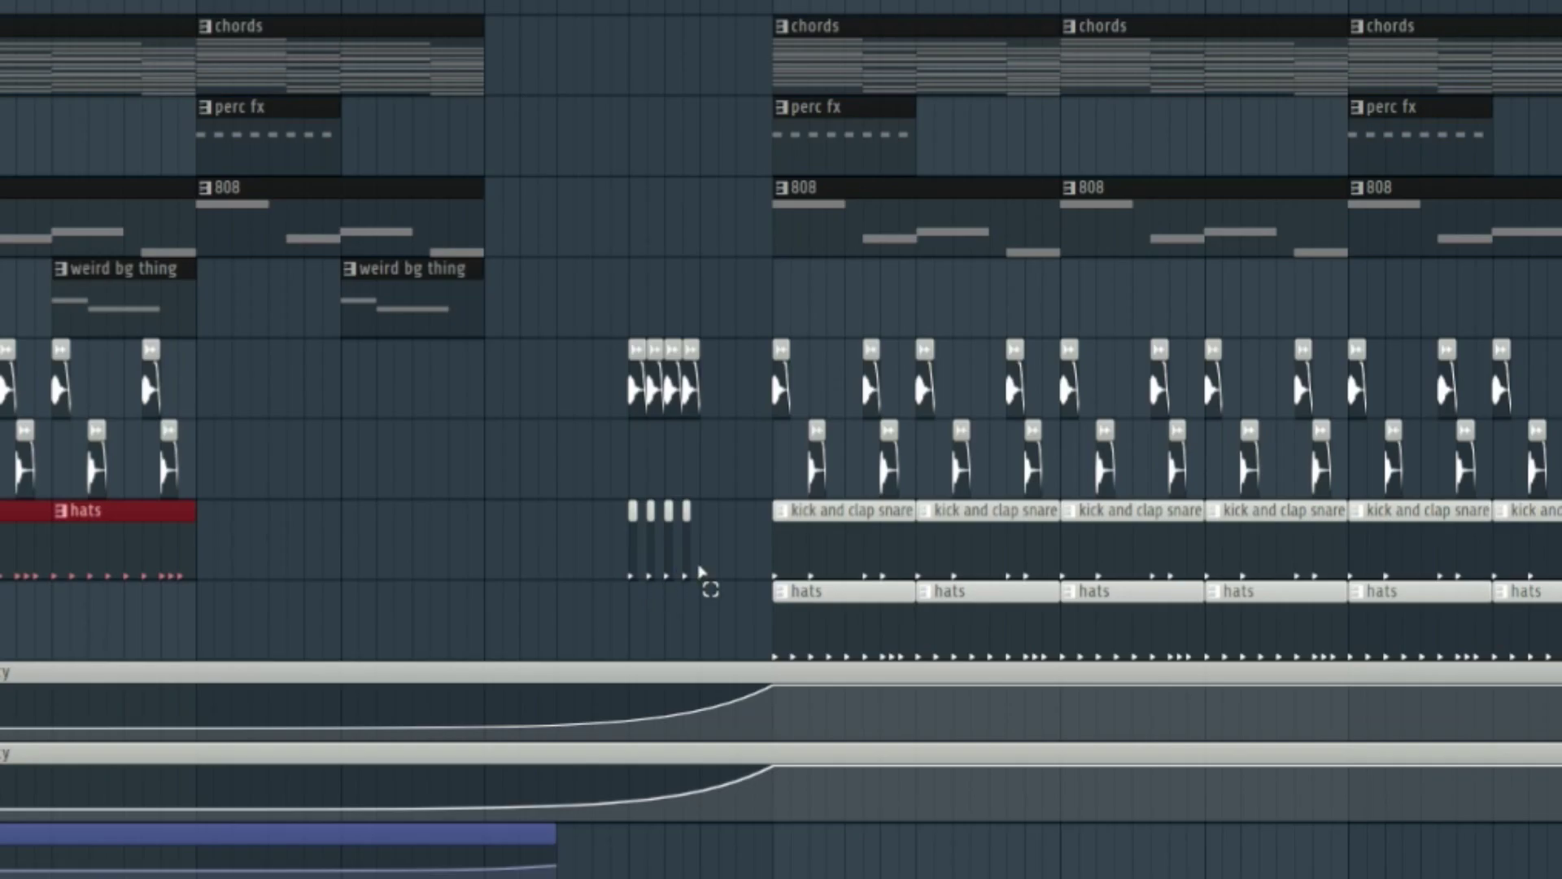
left_click_drag(1310, 675, 1561, 682)
left_click_drag(1009, 547, 1009, 547)
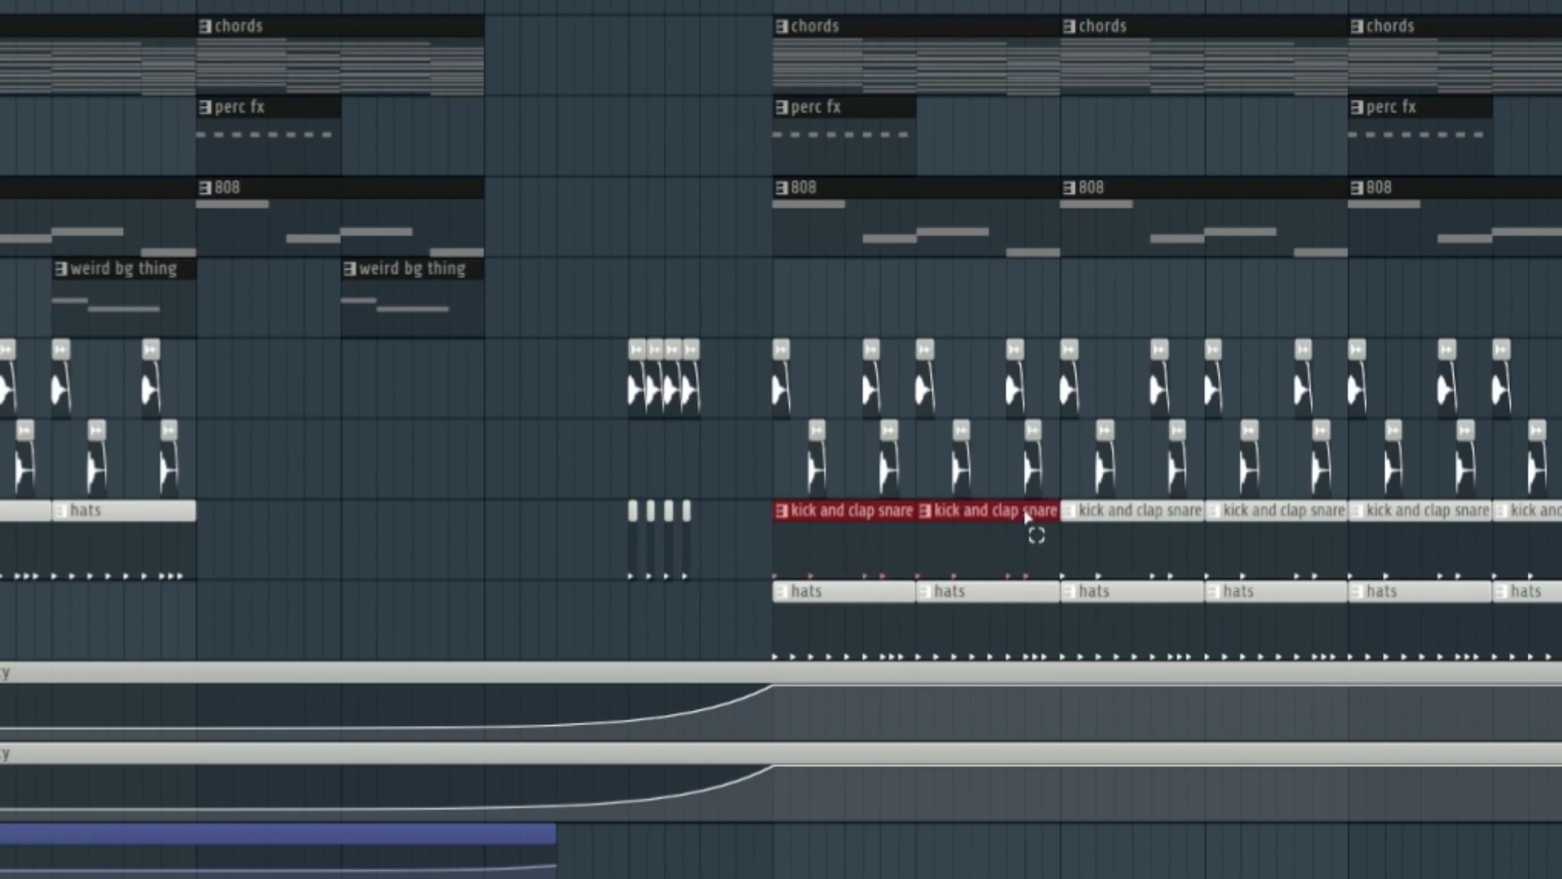
left_click_drag(864, 470, 115, 663)
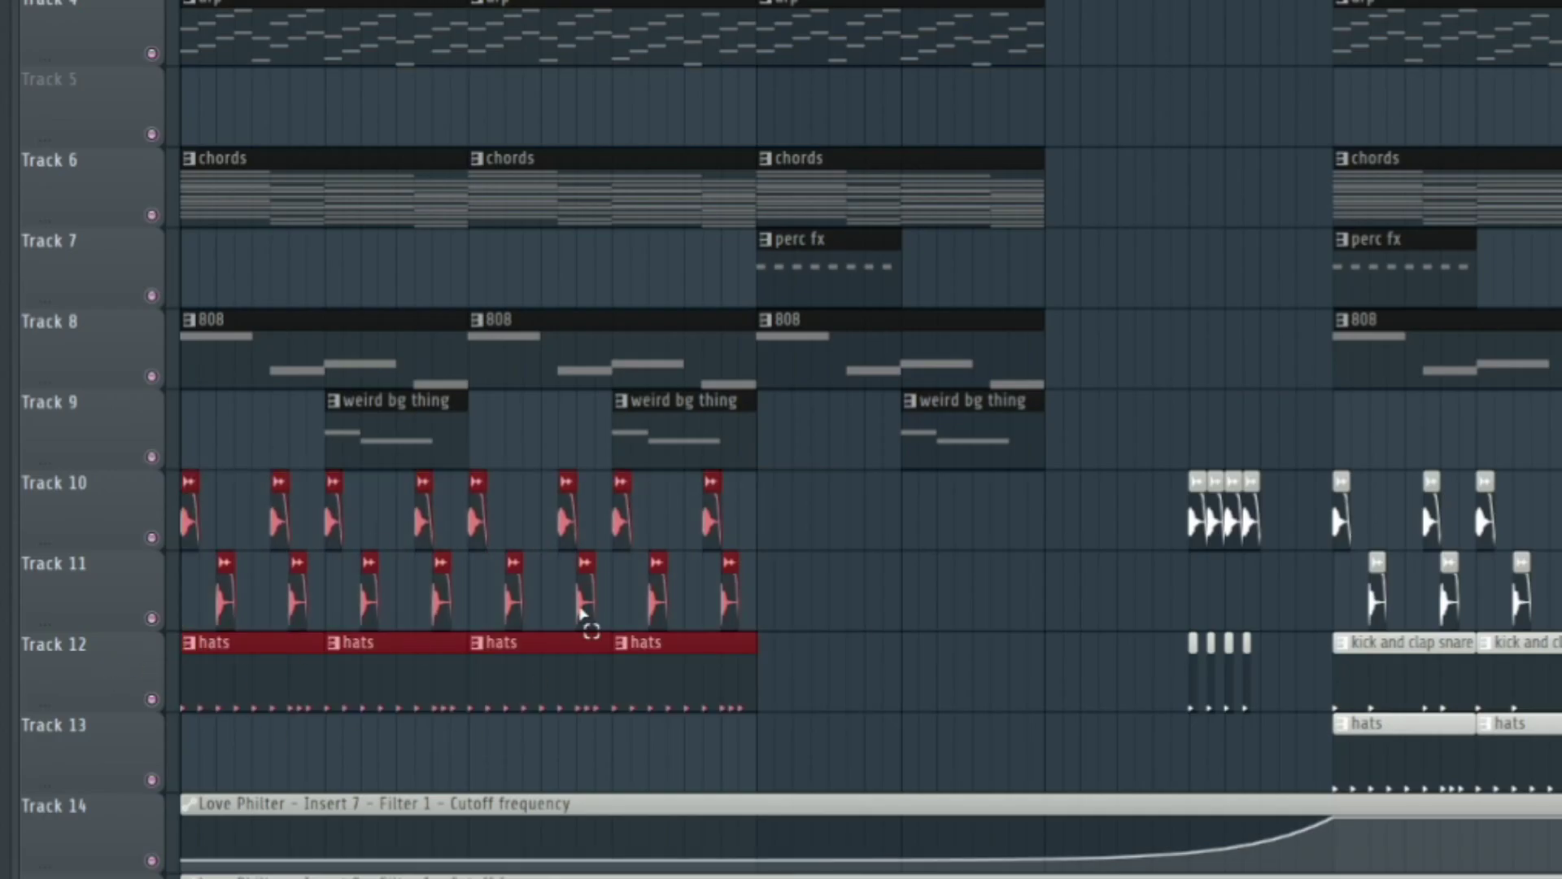
left_click(377, 529)
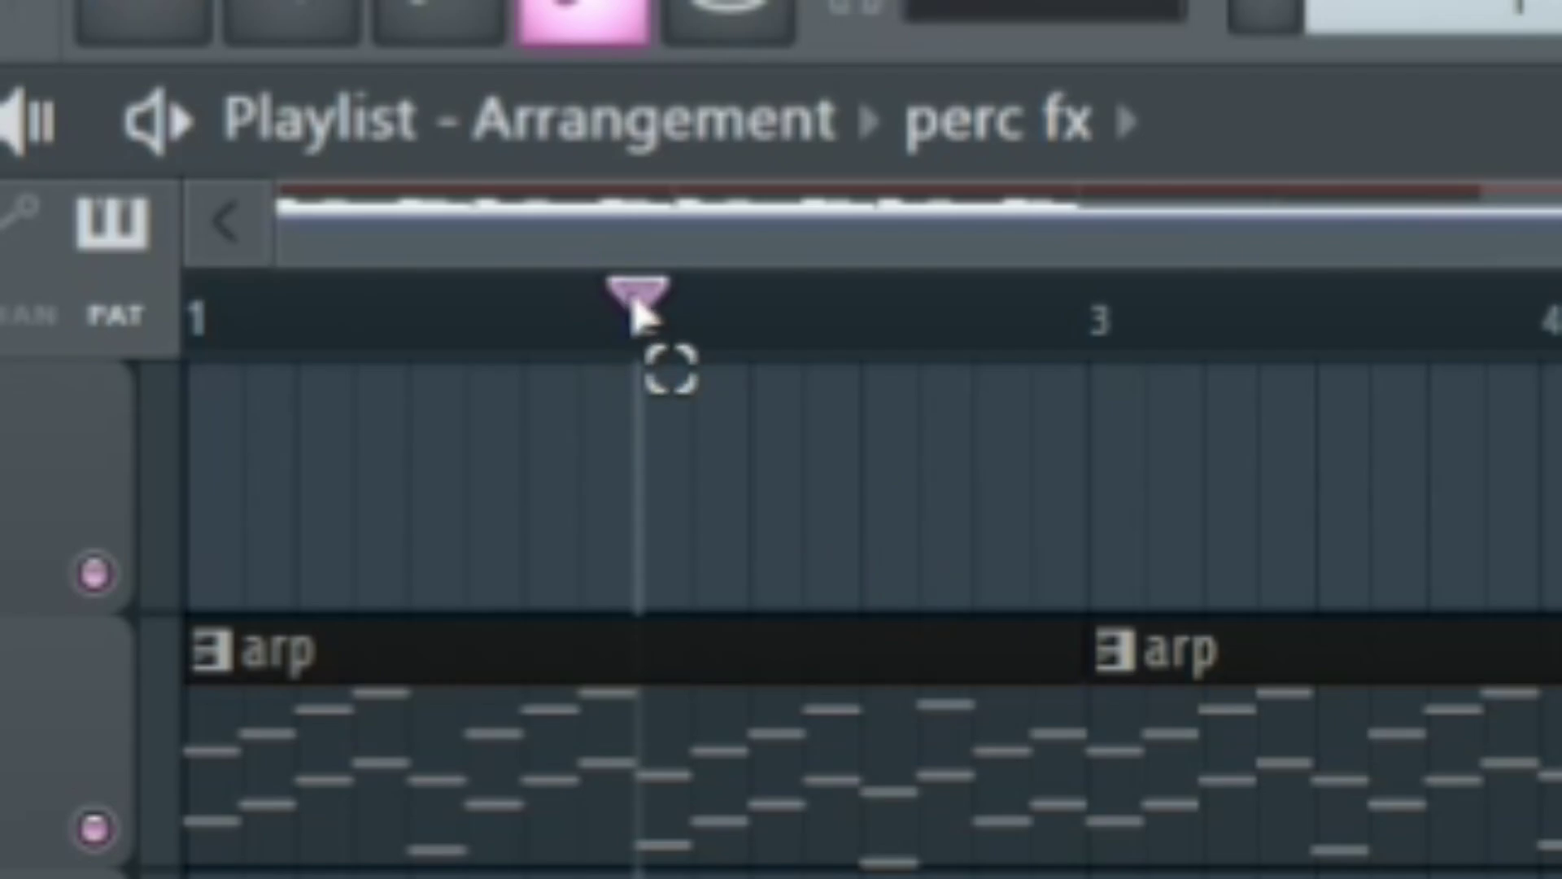
Place the playhead at bar 2 and examine where the weird bg thing and perc fx clips enter the first section
left_click_drag(376, 330, 924, 383)
left_click(917, 498)
scroll(868, 419, "up", 2)
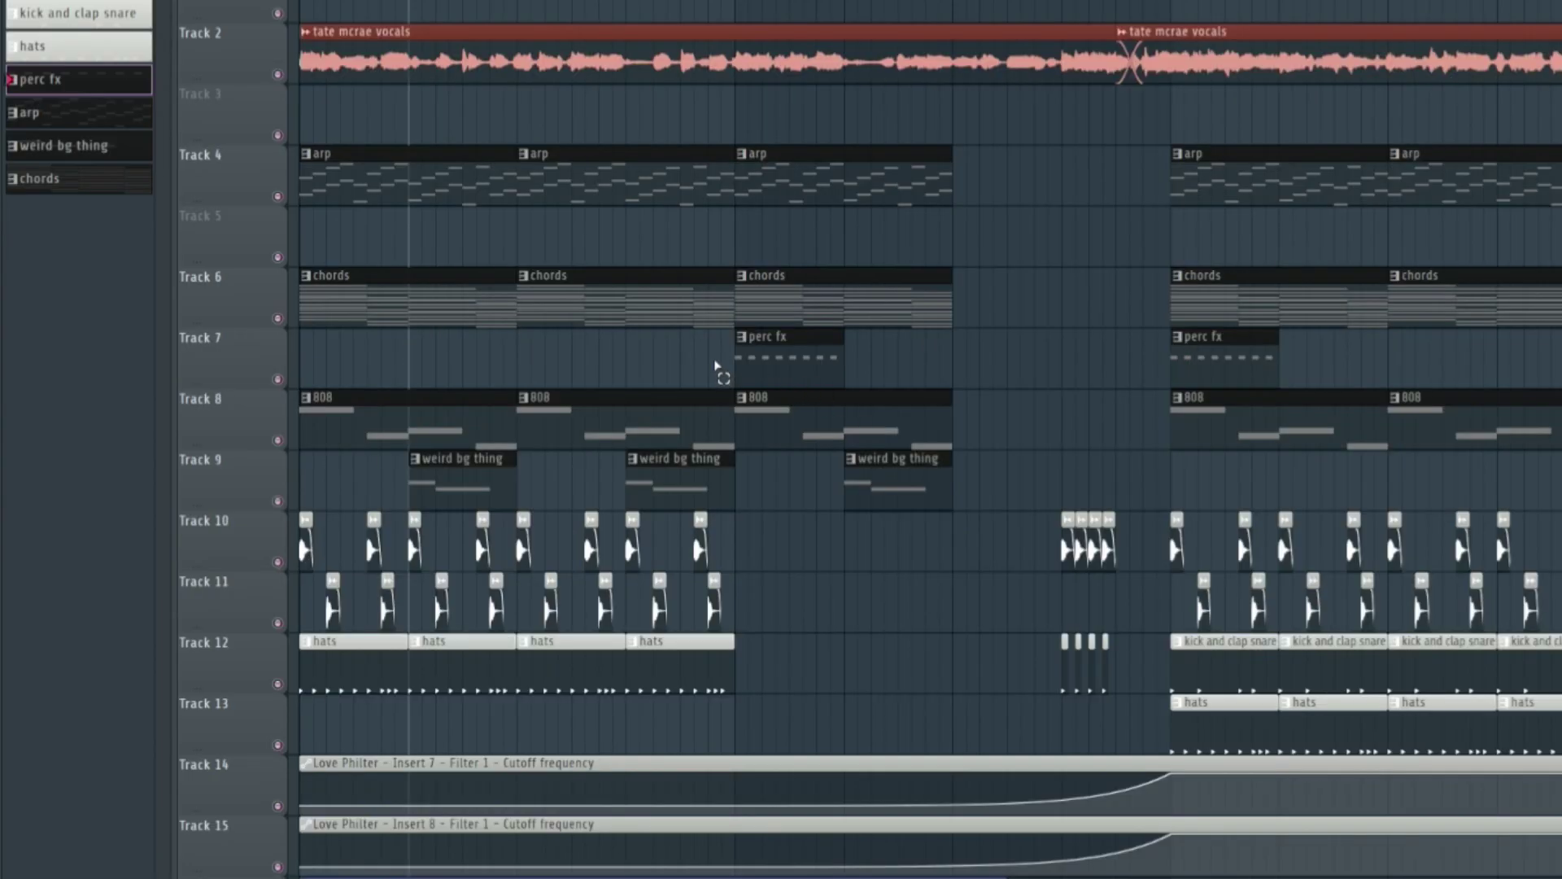
left_click_drag(716, 366, 900, 359)
left_click(900, 359)
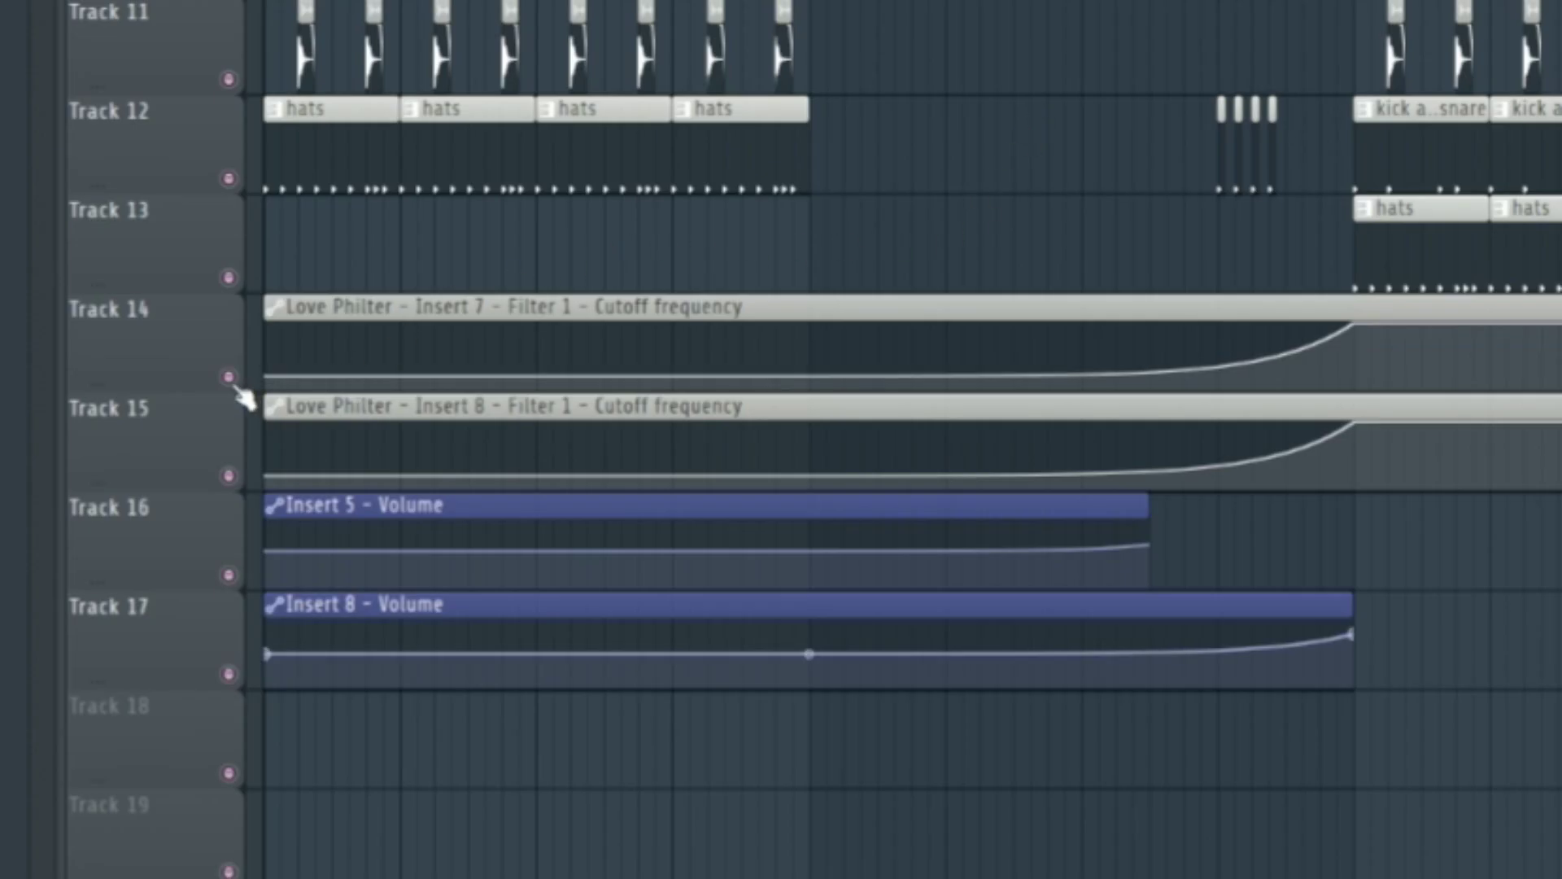
Examine the Love Philter cutoff automation clips for Inserts 7 and 8 on Tracks 14 and 15
right_click(229, 377)
scroll(576, 216, "up", 2)
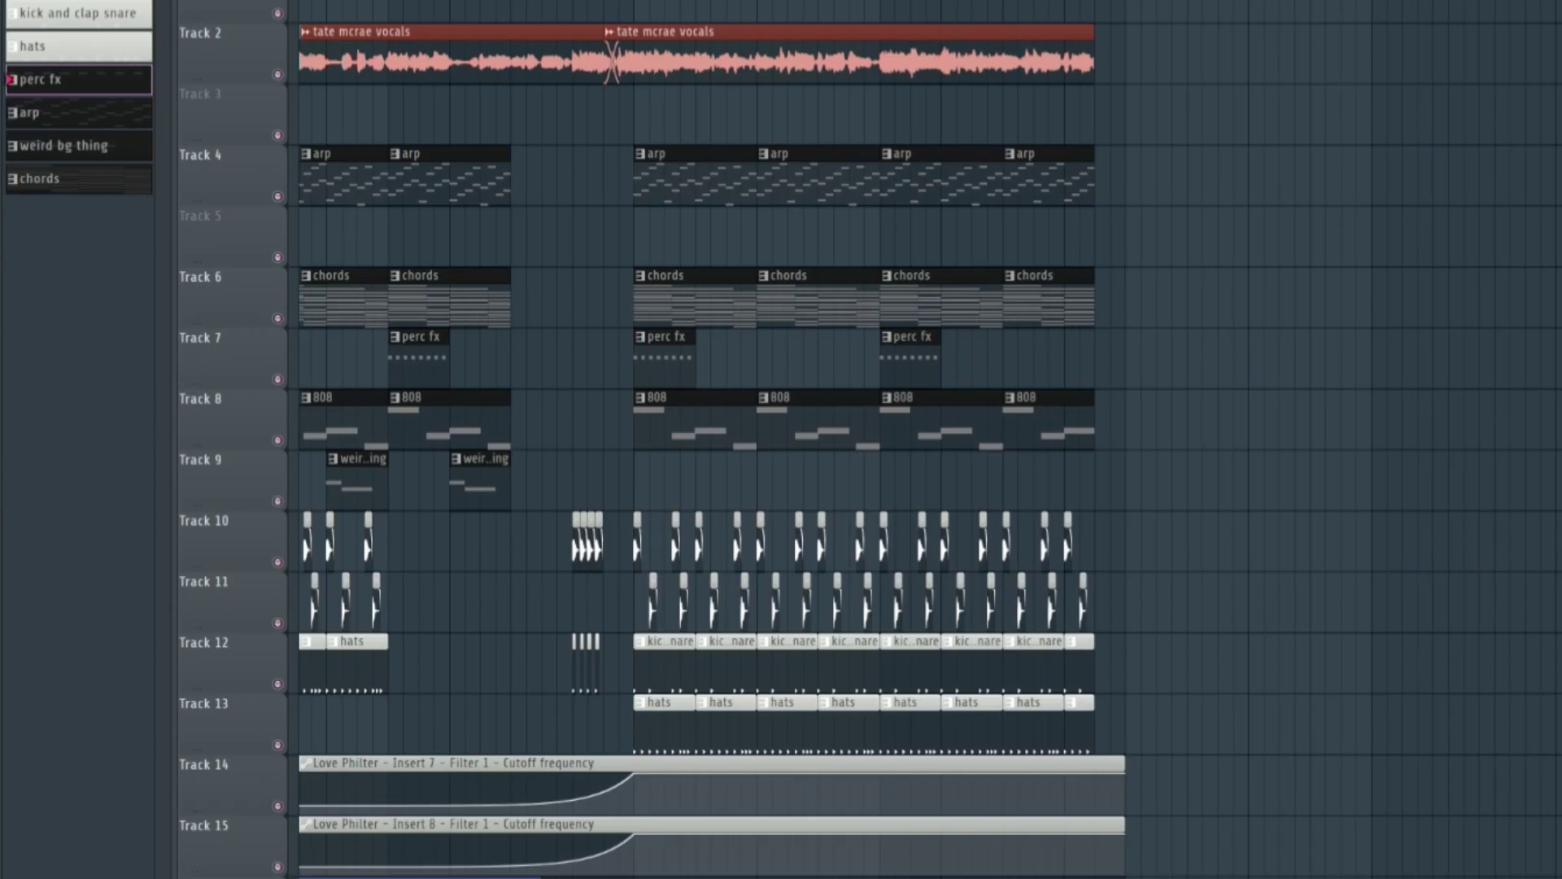
Highlight the second section of the arrangement and examine its arp, chords, perc fx and 808 clips track by track
left_click_drag(616, 8, 1273, 850)
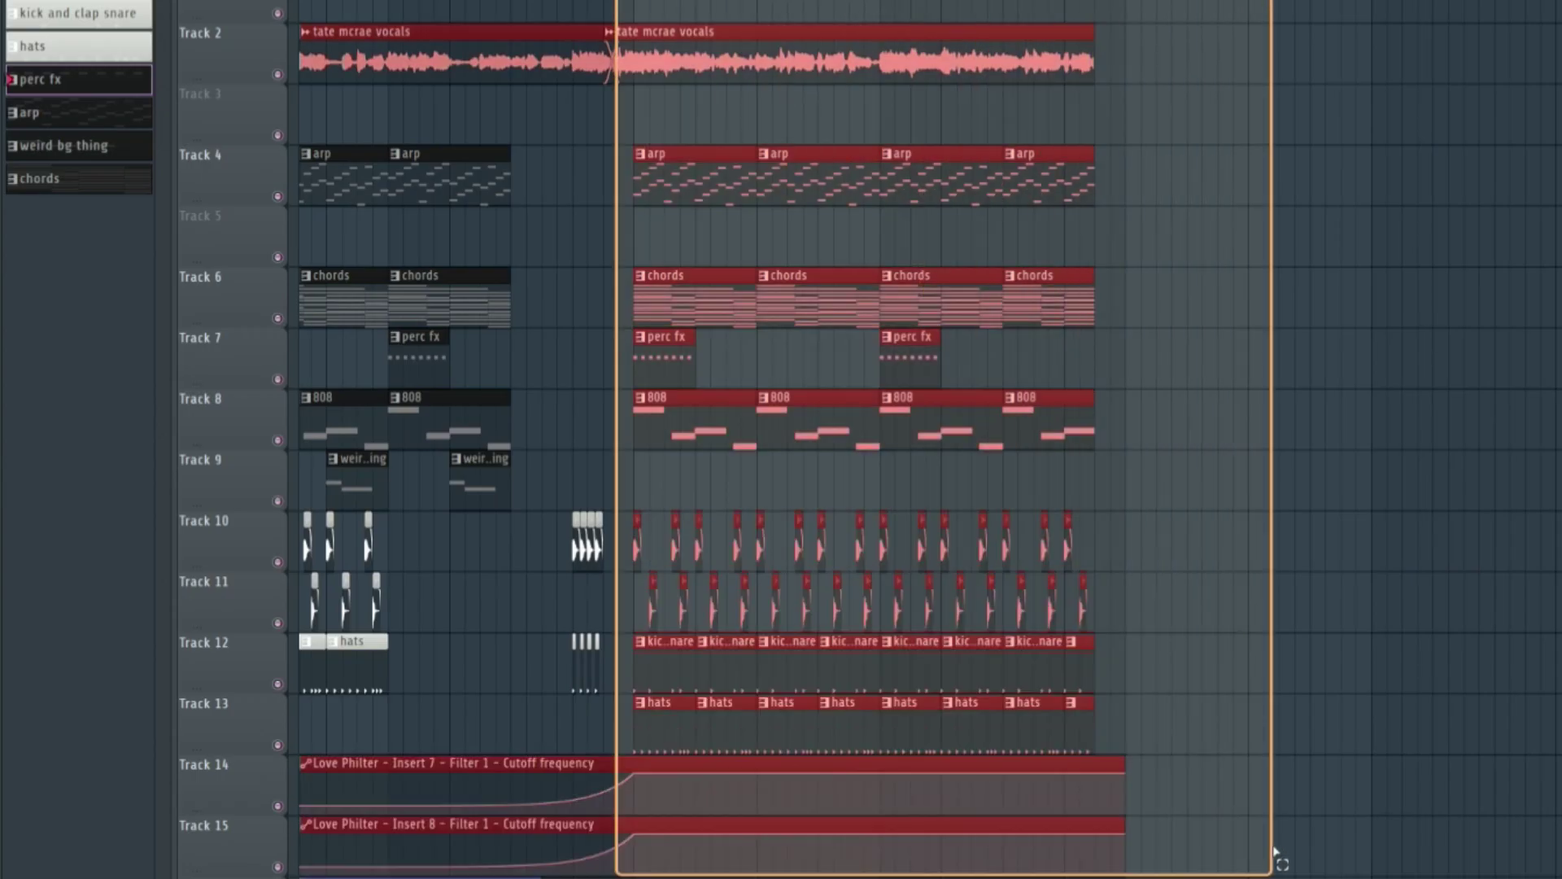
left_click(1250, 556)
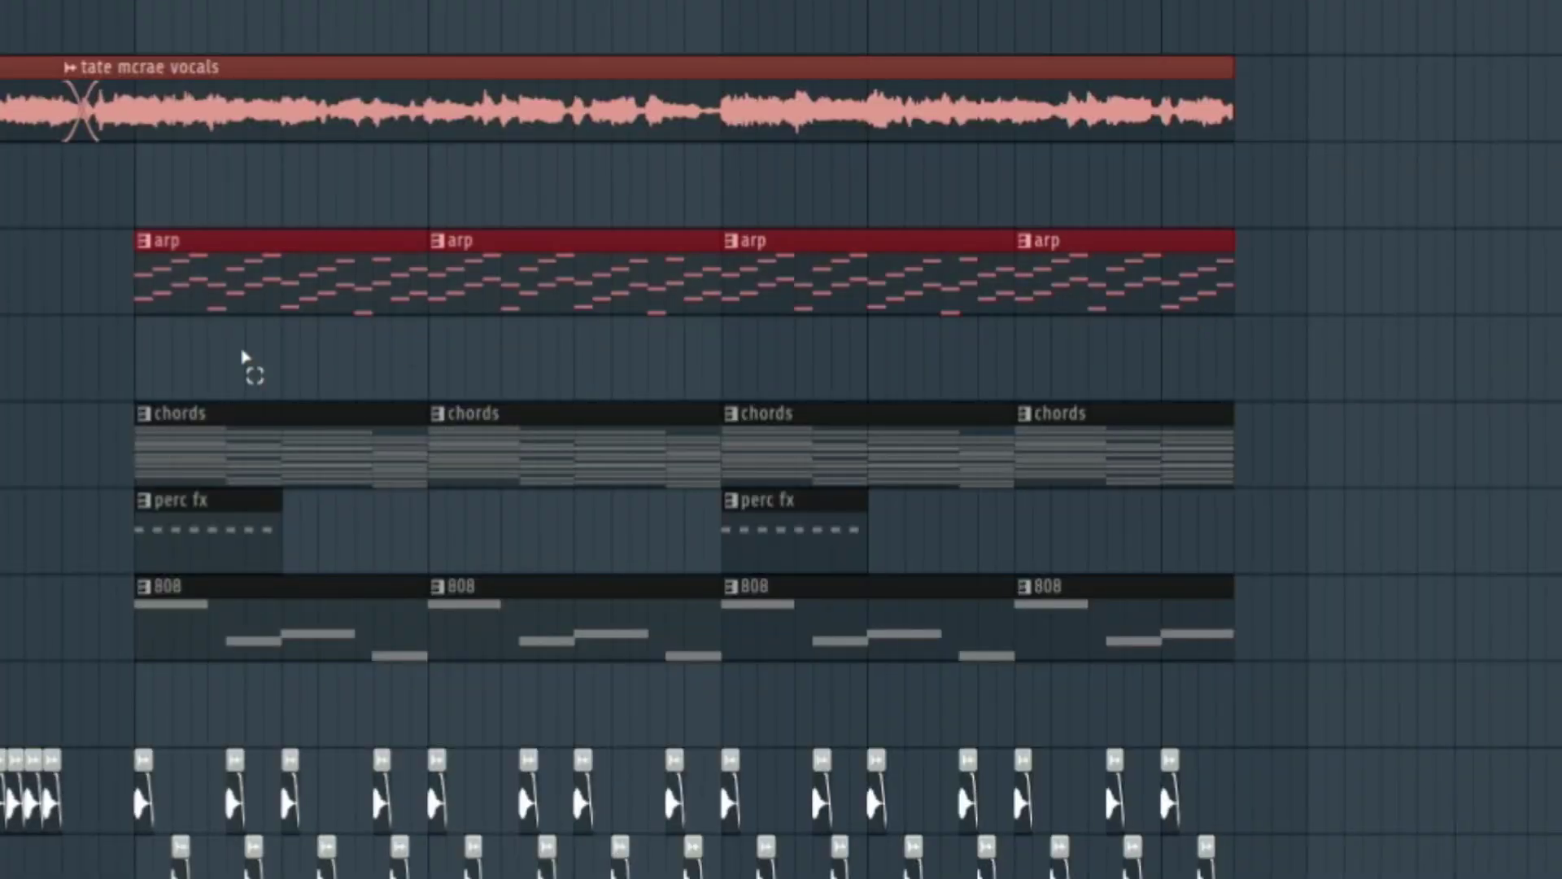
left_click_drag(72, 448, 729, 455)
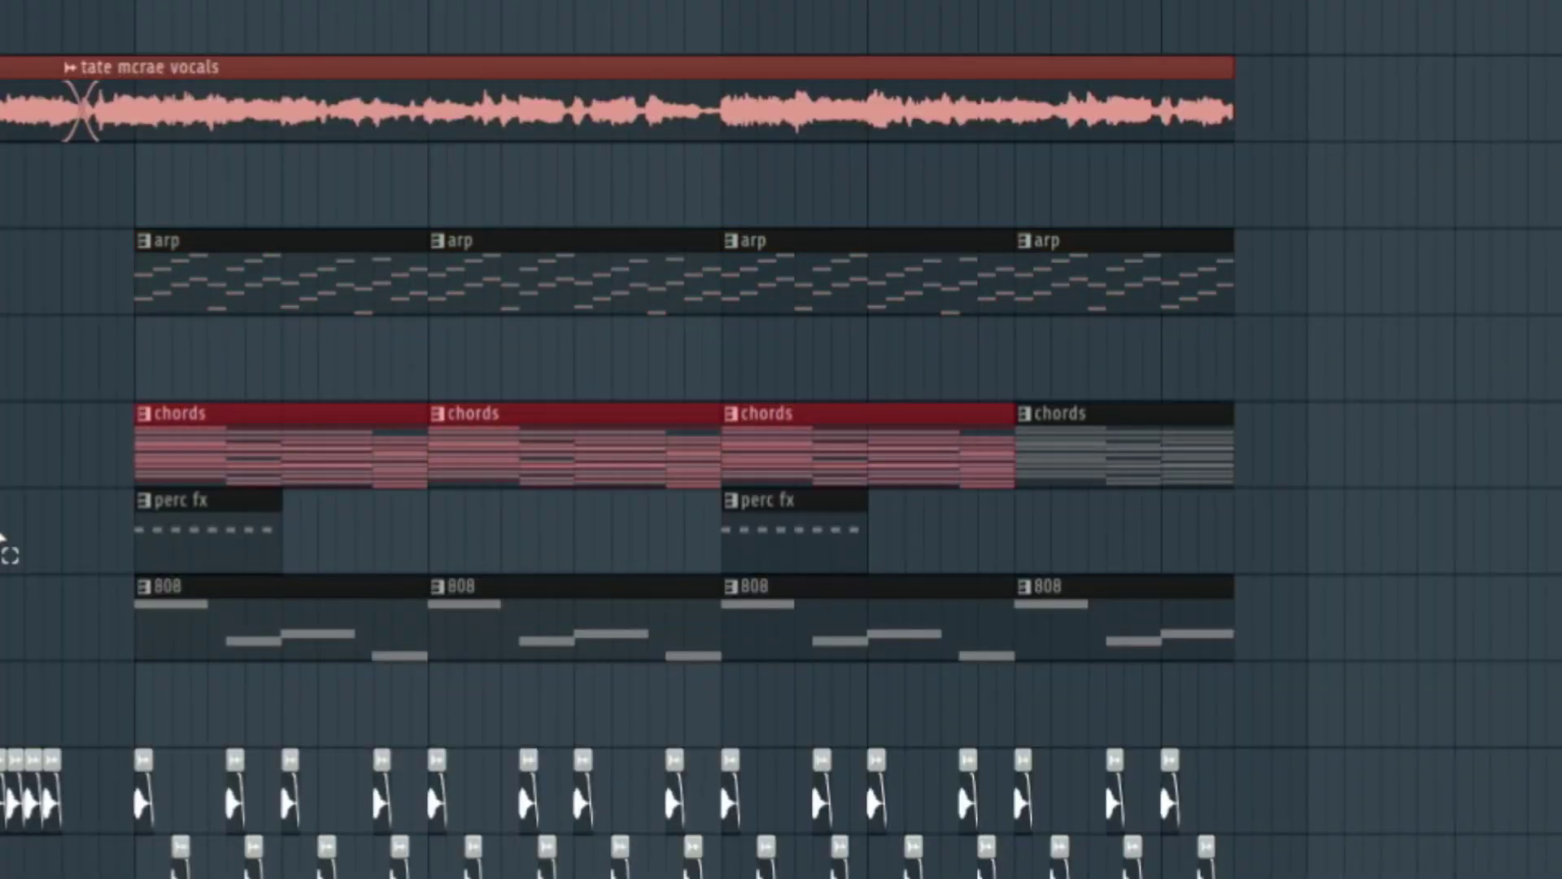
left_click_drag(4, 491, 320, 565)
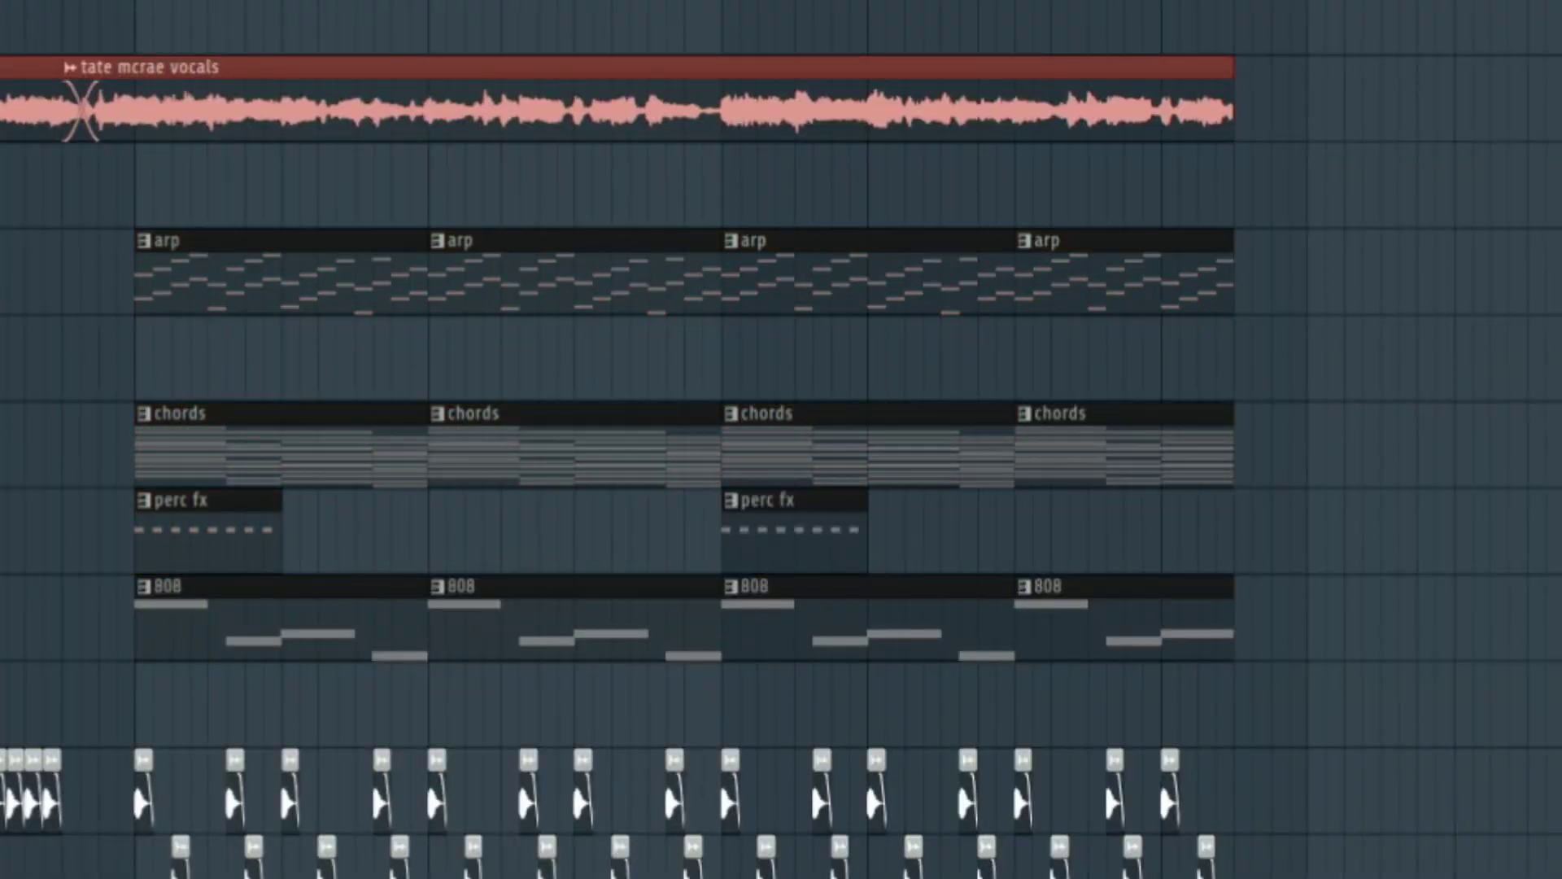
left_click_drag(134, 33, 645, 35)
scroll(114, 533, "down", 1)
left_click_drag(86, 529, 1557, 533)
scroll(735, 533, "down", 3)
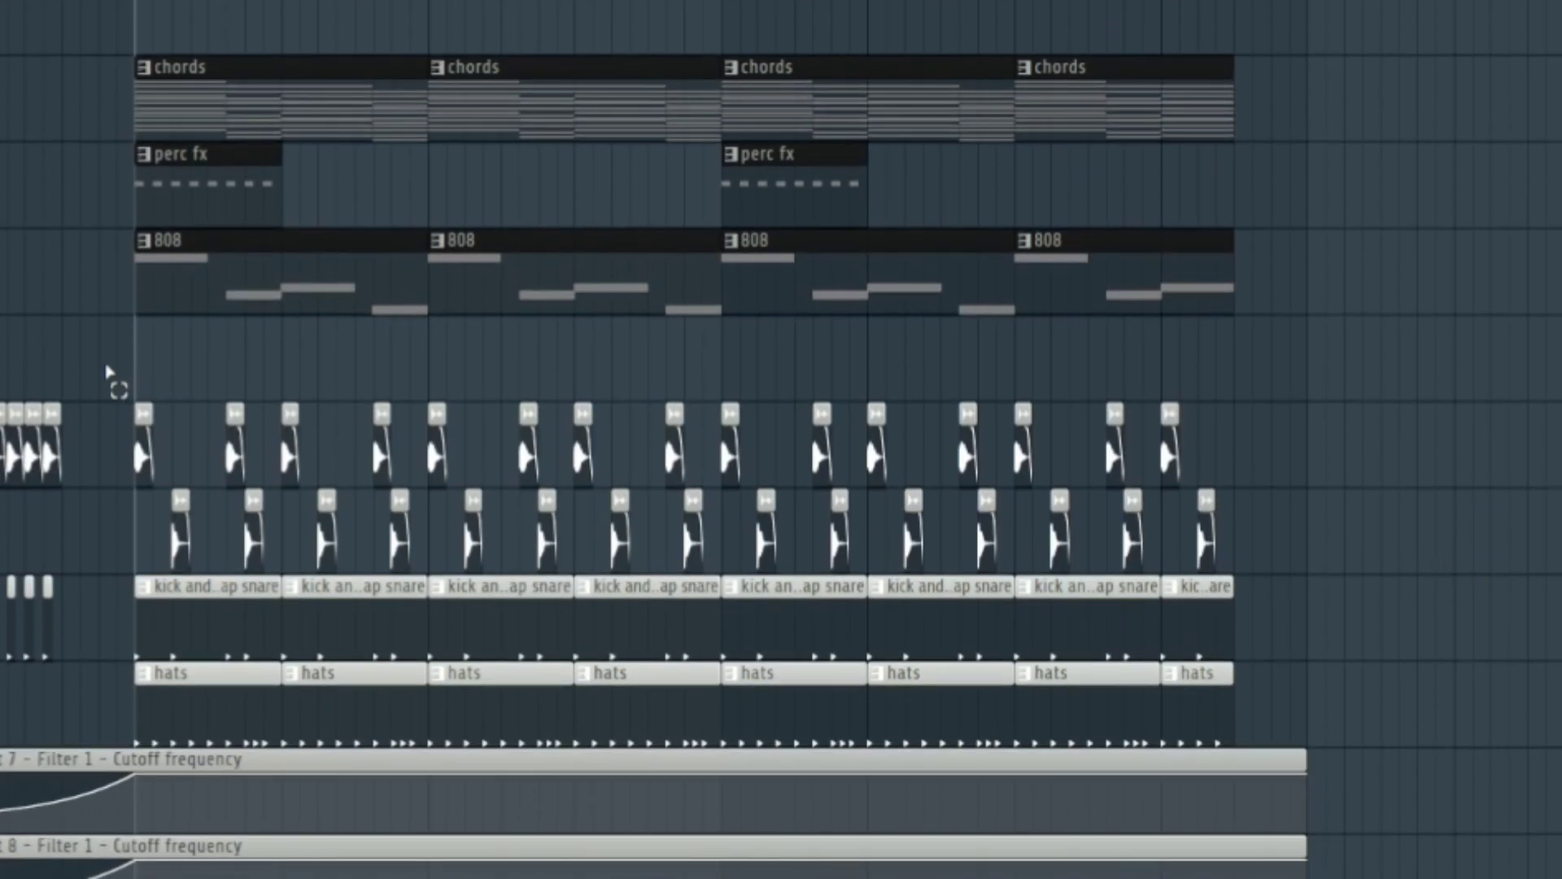
Highlight the second section's kick, snare, kick and clap snare, and hats clips to examine the fuller drum arrangement
left_click_drag(109, 372, 1360, 673)
left_click(1360, 673)
scroll(781, 406, "left", 5)
scroll(384, 314, "right", 3)
left_click_drag(349, 621, 1443, 627)
left_click(534, 628)
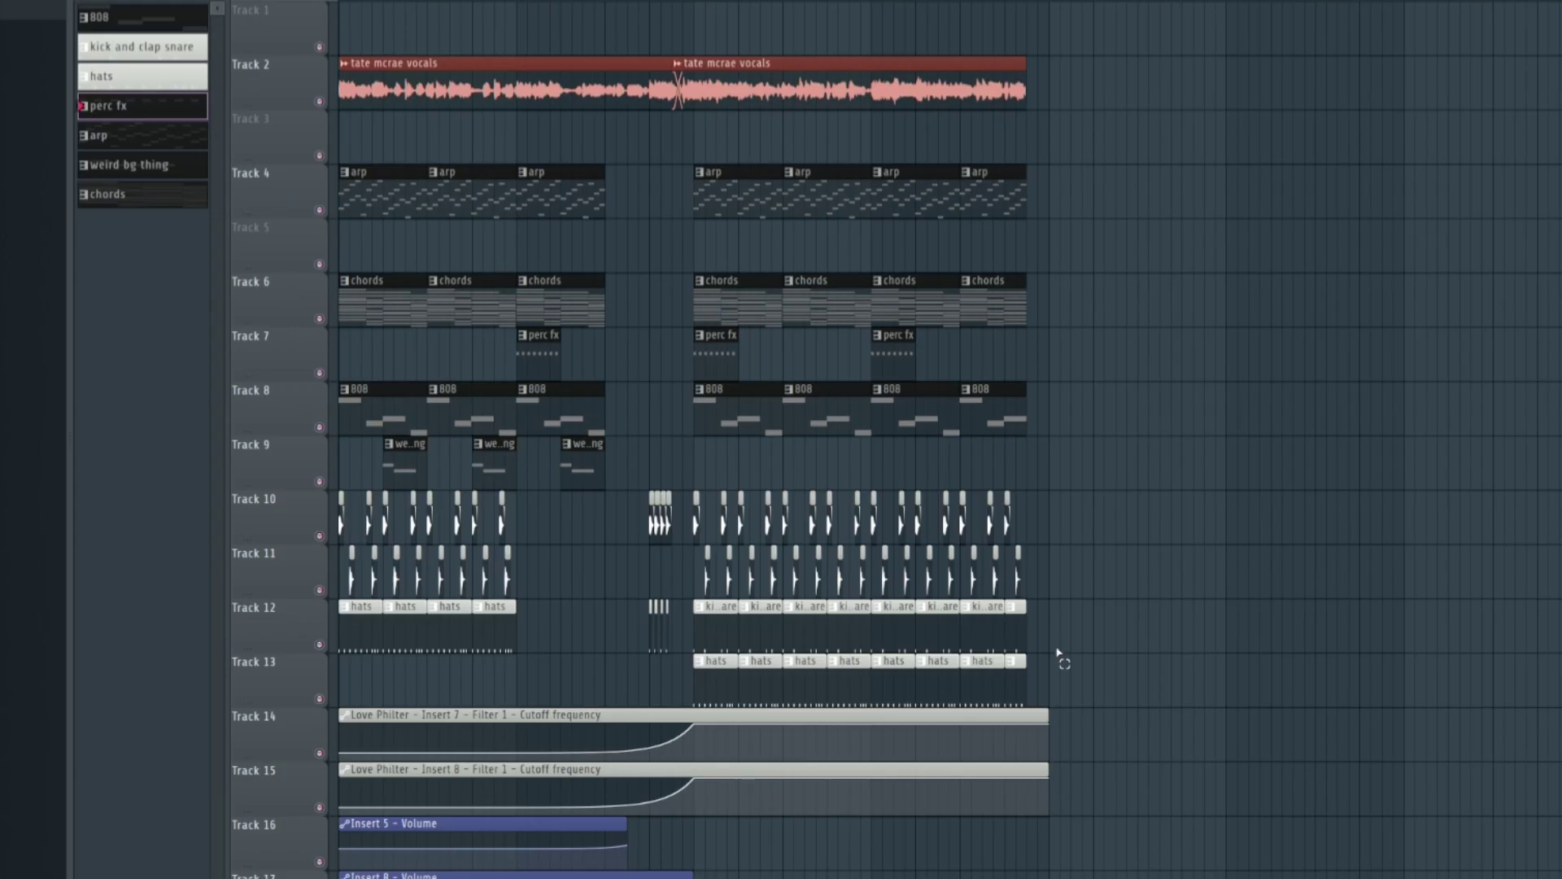